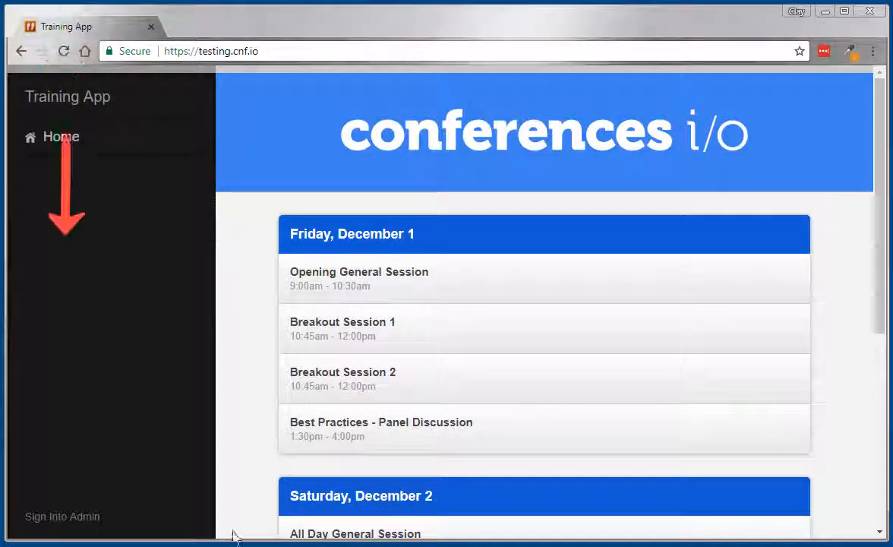
- Sign into Admin with the administrator password and go to Manage Presenters
{"action": "left_click", "coordinate": [68, 520]}
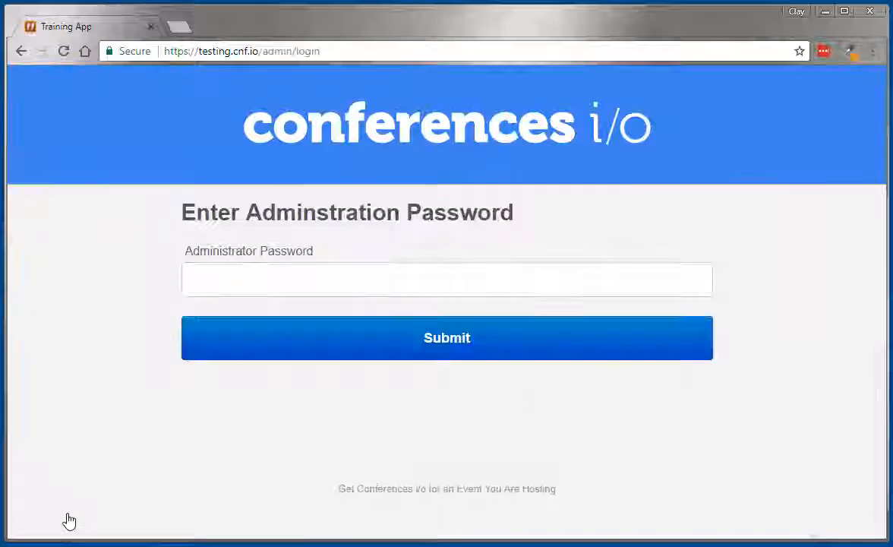
{"action": "left_click", "coordinate": [230, 282]}
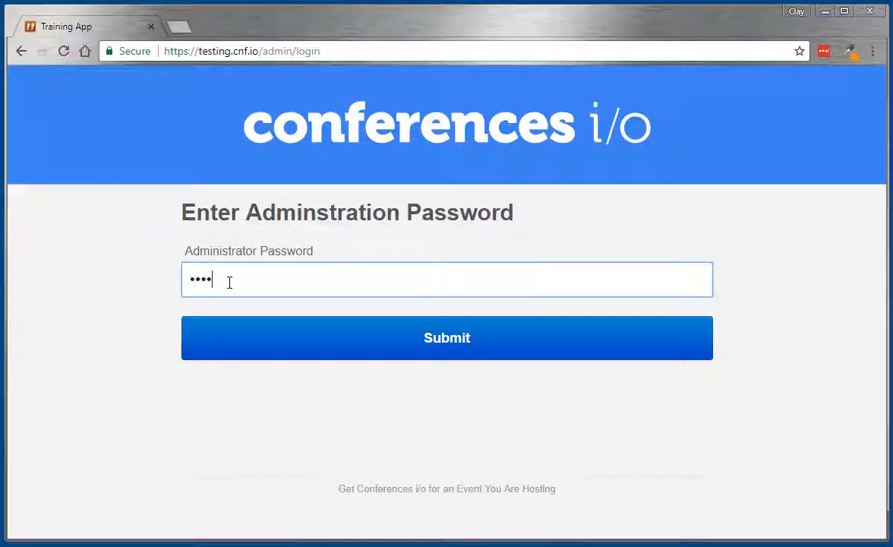
{"action": "key", "text": "Return"}
{"action": "scroll", "coordinate": [249, 316], "scroll_direction": "down", "scroll_amount": 2}
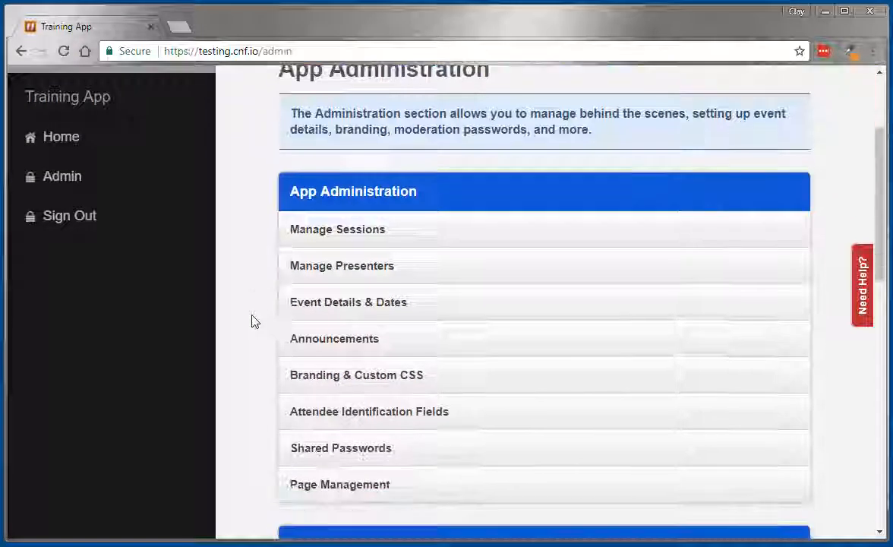
{"action": "left_click", "coordinate": [469, 272]}
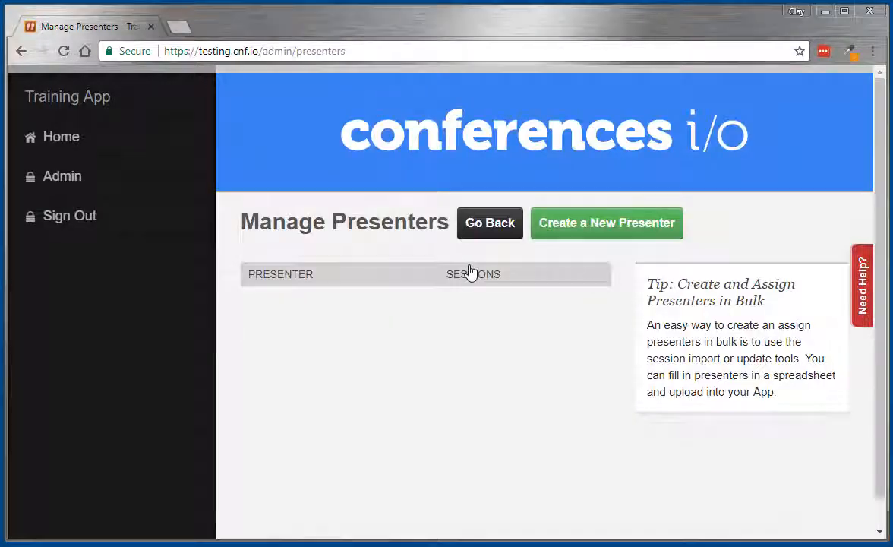
- Create the first two new presenters, entering each presenter's name
{"action": "left_click", "coordinate": [610, 235]}
{"action": "left_click", "coordinate": [522, 292]}
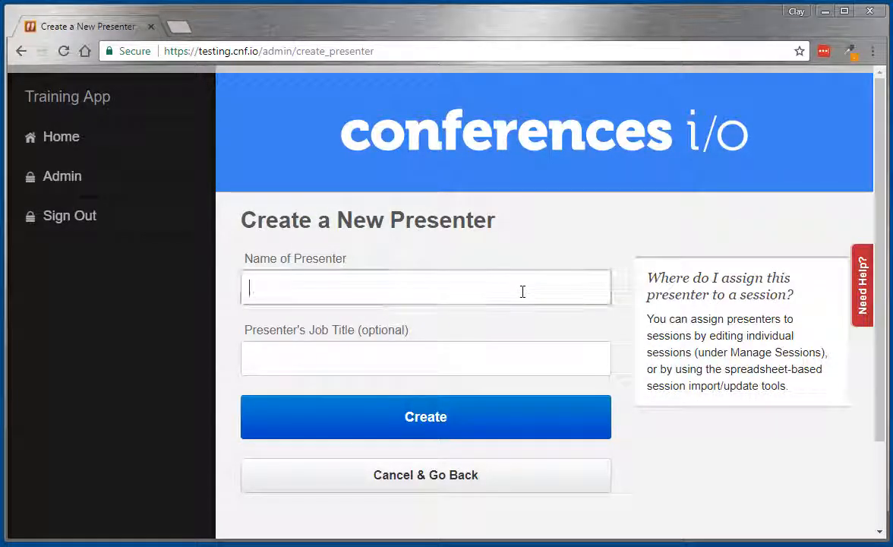
{"action": "type", "text": "John Anderson"}
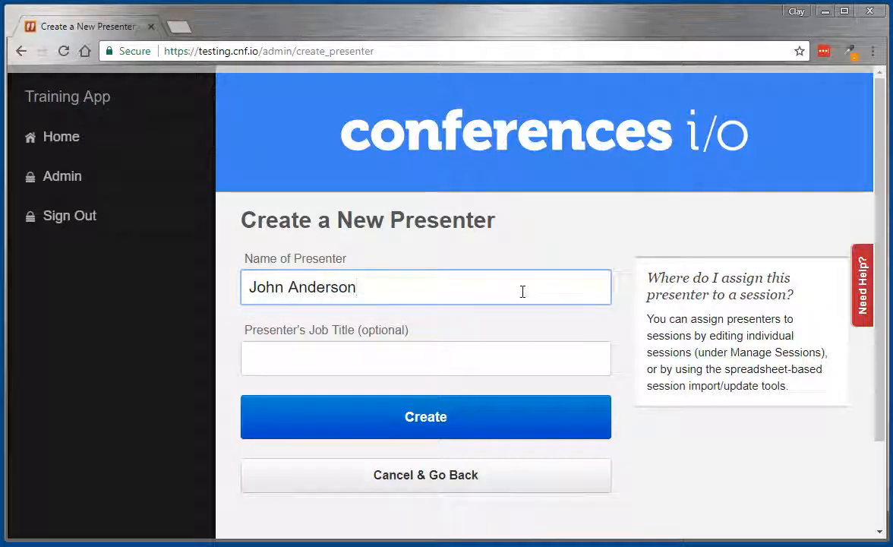
{"action": "left_click", "coordinate": [495, 422]}
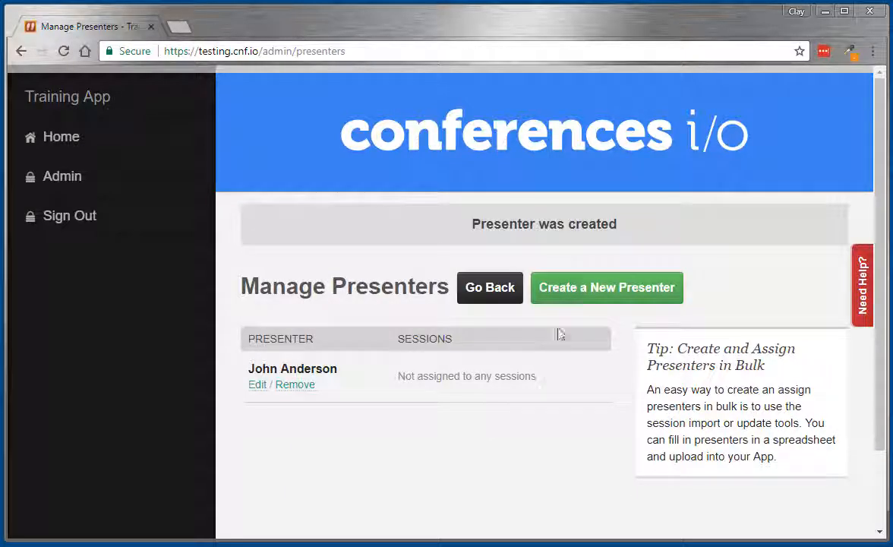
{"action": "left_click", "coordinate": [590, 293]}
{"action": "left_click", "coordinate": [538, 295]}
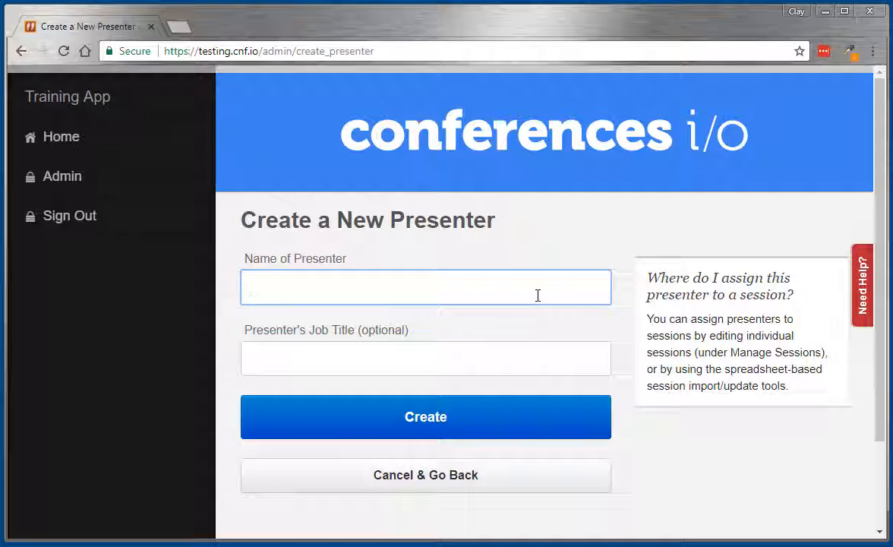
{"action": "type", "text": "Mary Wilson"}
{"action": "left_click", "coordinate": [538, 365]}
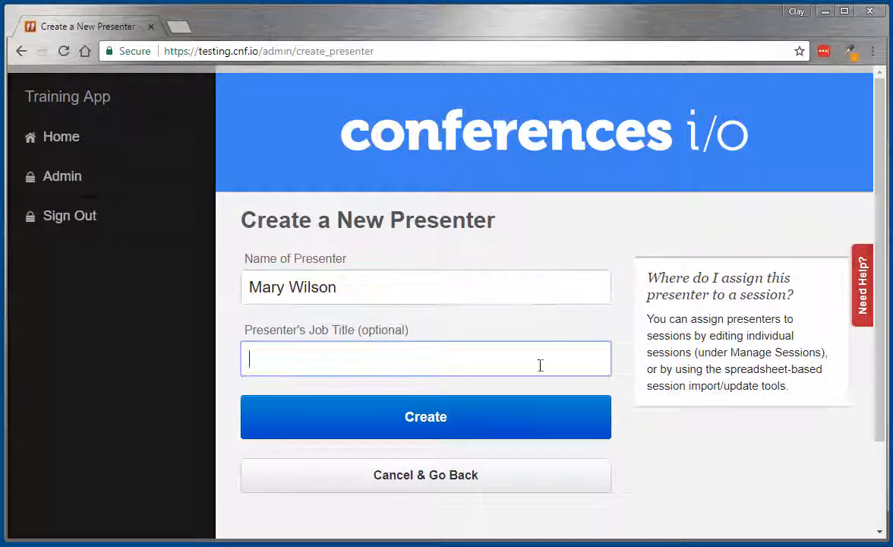
{"action": "left_click", "coordinate": [568, 434]}
- Create a third presenter by entering that presenter's name
{"action": "left_click", "coordinate": [635, 291]}
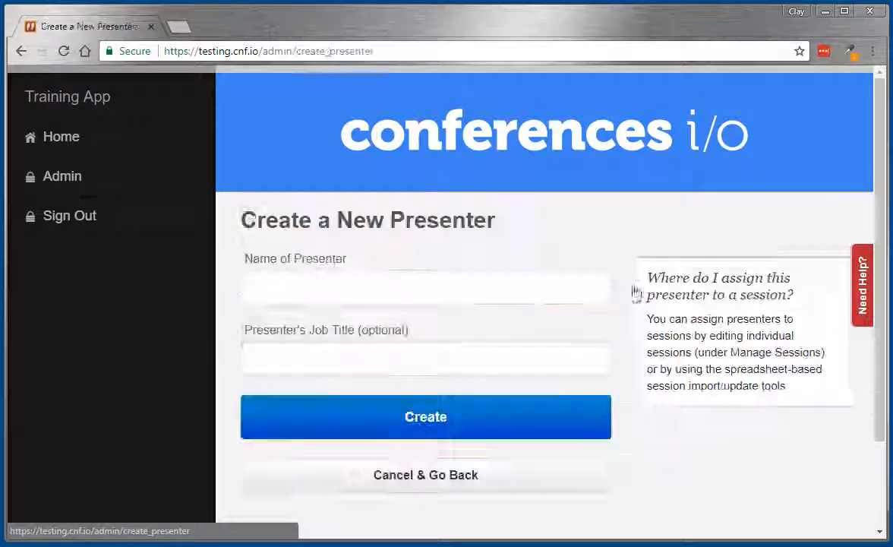
{"action": "left_click", "coordinate": [564, 295]}
{"action": "type", "text": "John "}
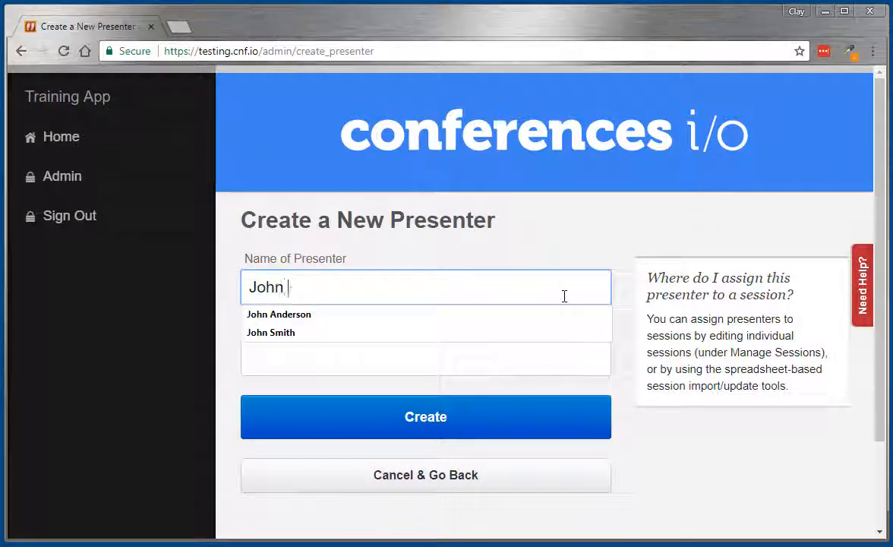
{"action": "type", "text": "Kelly"}
{"action": "left_click", "coordinate": [484, 424]}
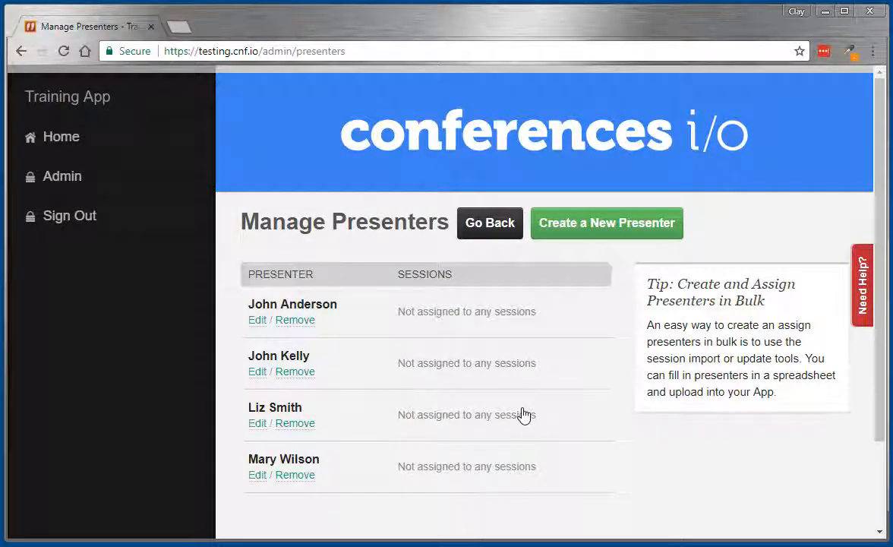
- Add a presenter to the Opening General Session, save, and view the public schedule
{"action": "left_click", "coordinate": [72, 186]}
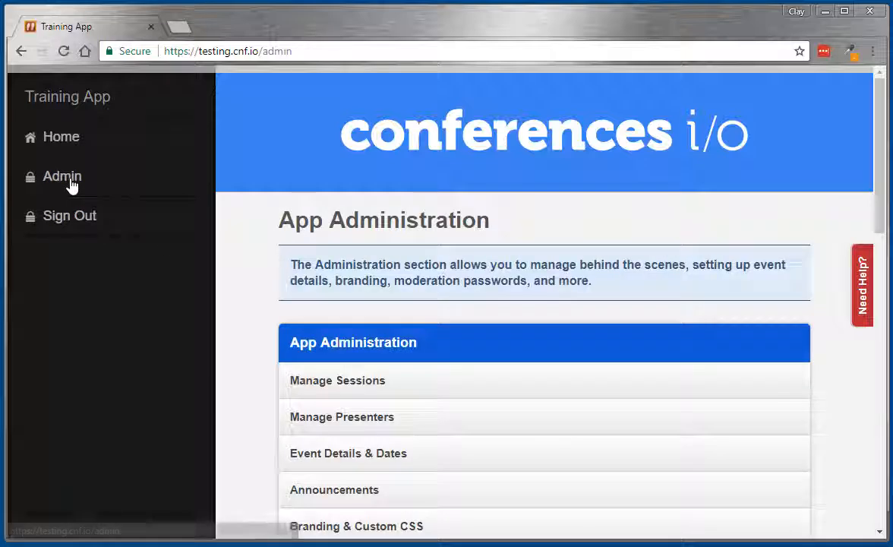
{"action": "left_click", "coordinate": [483, 390]}
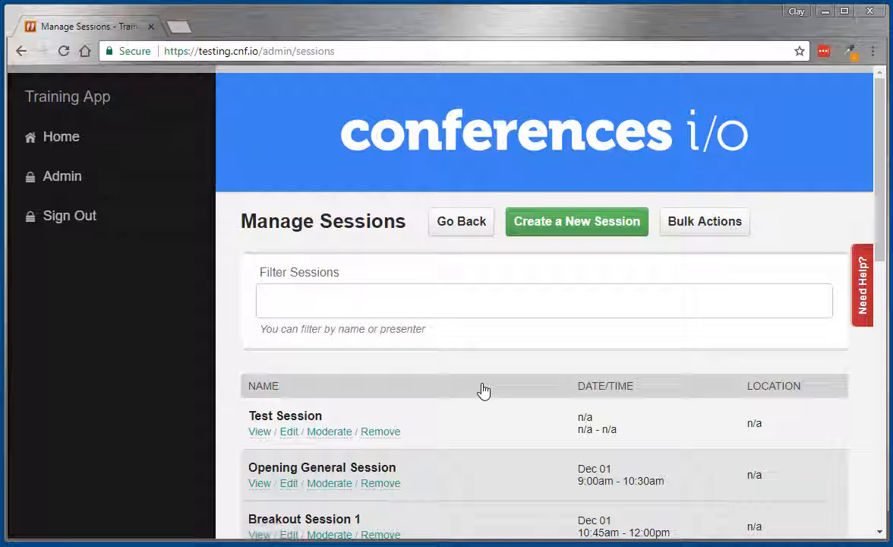
{"action": "scroll", "coordinate": [484, 390], "scroll_direction": "down", "scroll_amount": 2}
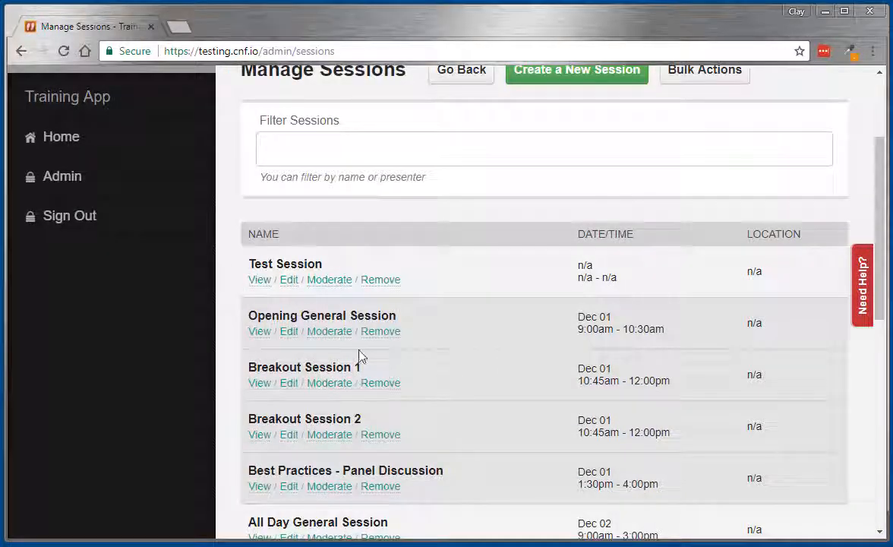
{"action": "left_click", "coordinate": [290, 337]}
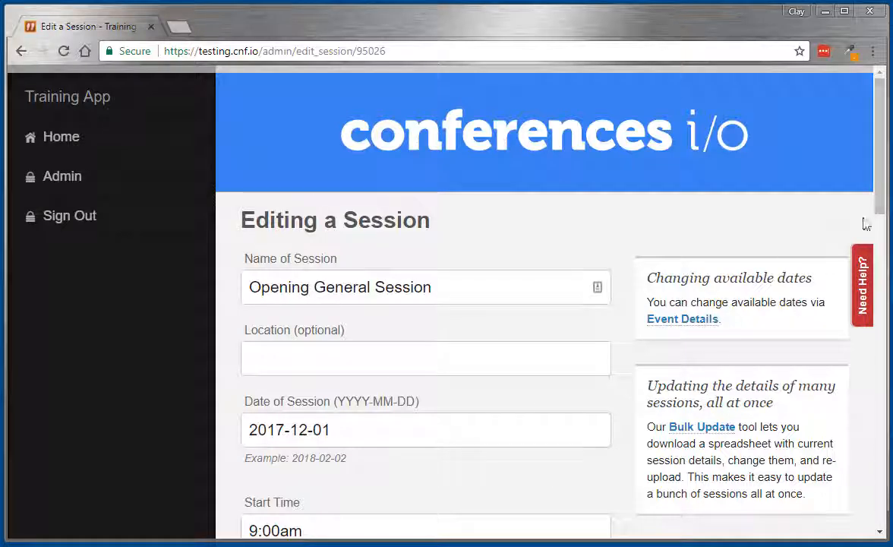
{"action": "left_click_drag", "start_coordinate": [884, 188], "coordinate": [890, 457]}
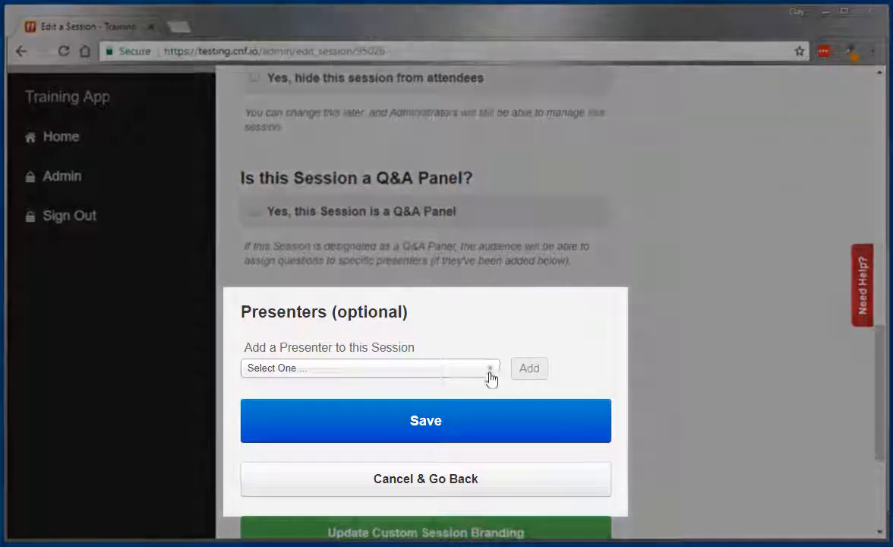
{"action": "left_click", "coordinate": [489, 371]}
{"action": "left_click", "coordinate": [370, 451]}
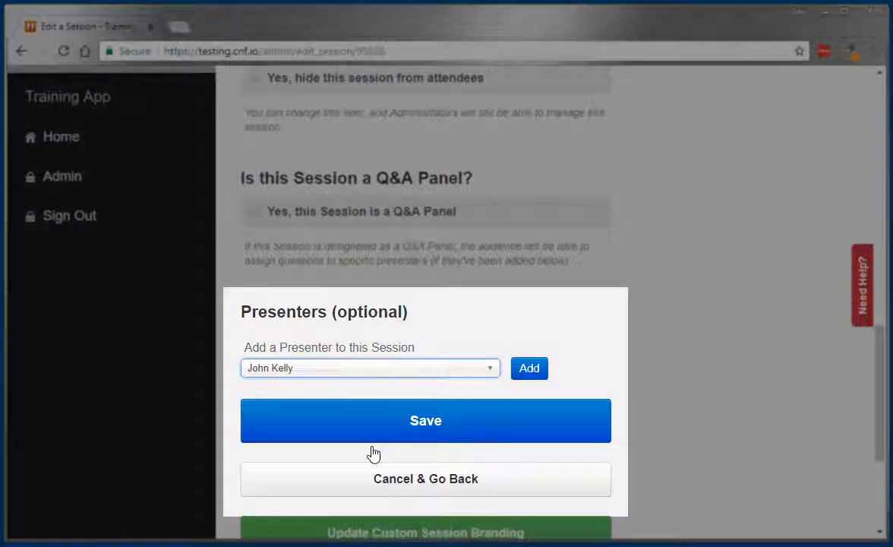
{"action": "left_click", "coordinate": [530, 369]}
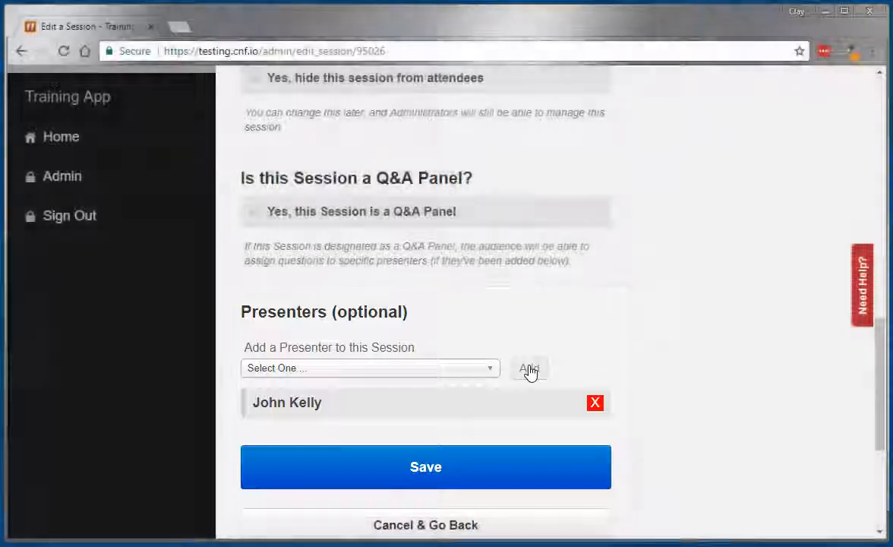
{"action": "left_click", "coordinate": [478, 469]}
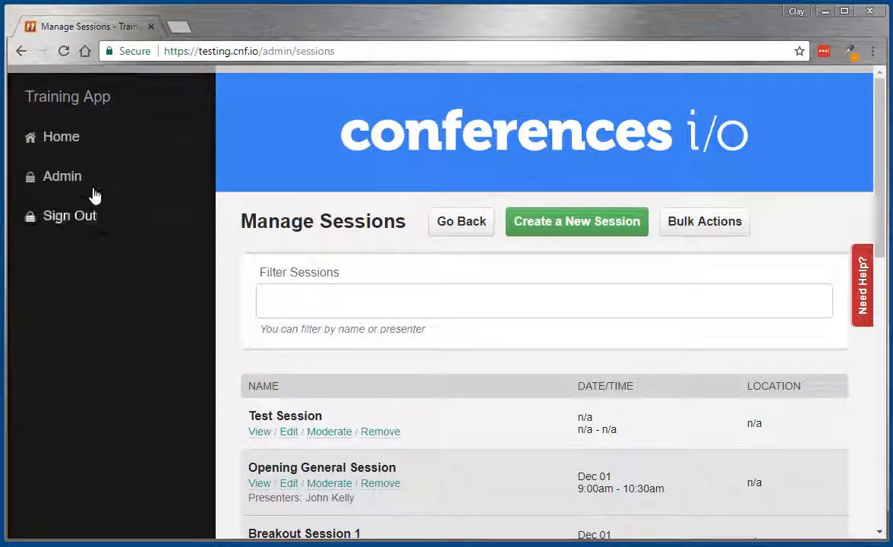
{"action": "left_click", "coordinate": [74, 141]}
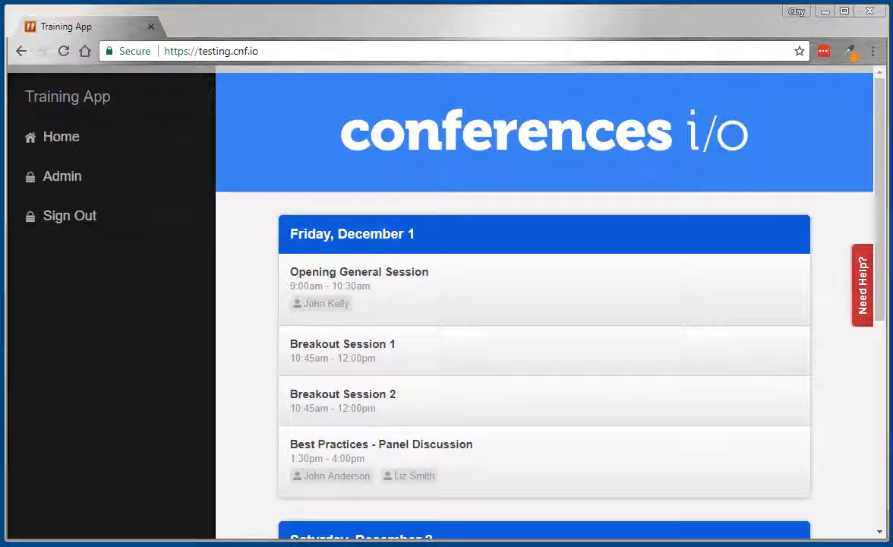
- Download current data from Bulk Actions > Update Session Details and open the file
{"action": "left_click", "coordinate": [60, 181]}
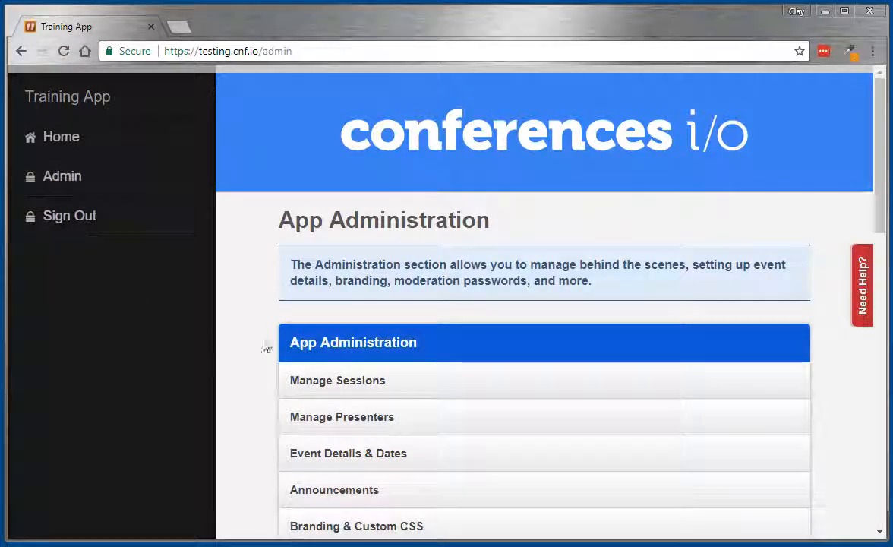
{"action": "left_click", "coordinate": [441, 393]}
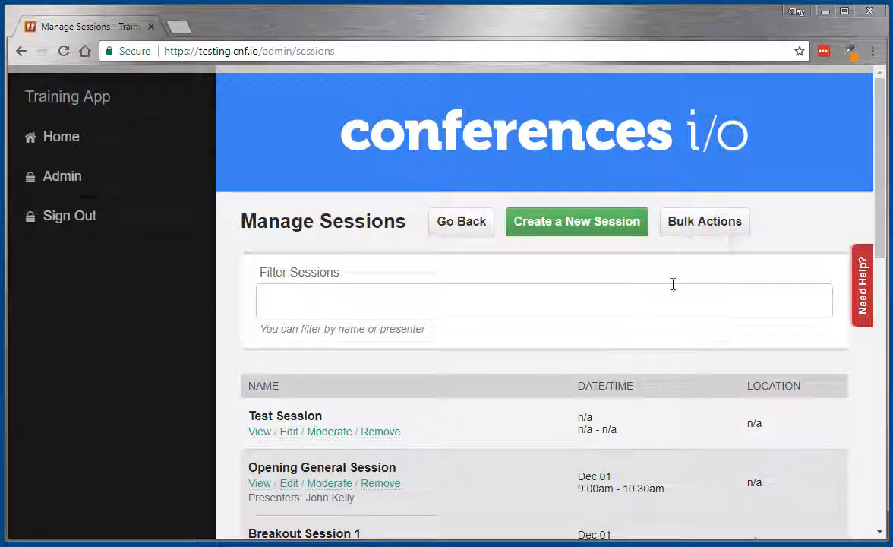
{"action": "left_click", "coordinate": [707, 235]}
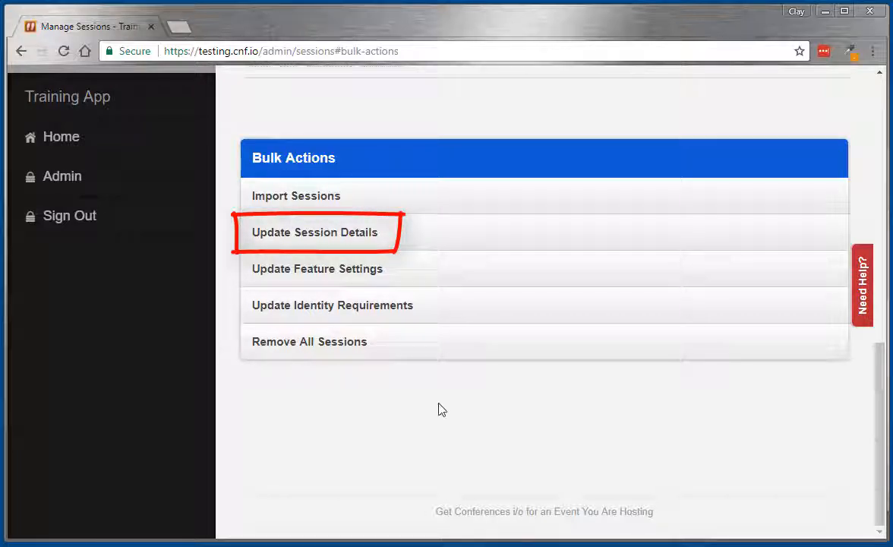
{"action": "left_click", "coordinate": [453, 241]}
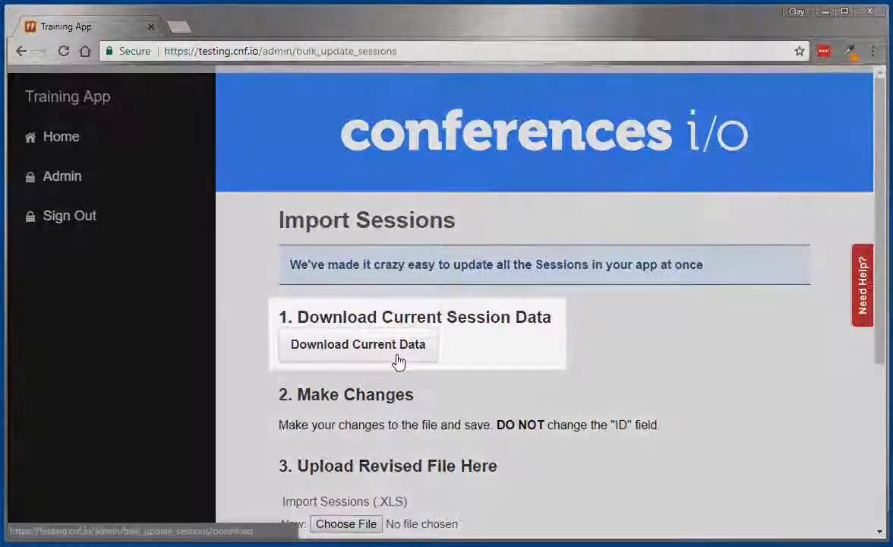
{"action": "left_click", "coordinate": [398, 361]}
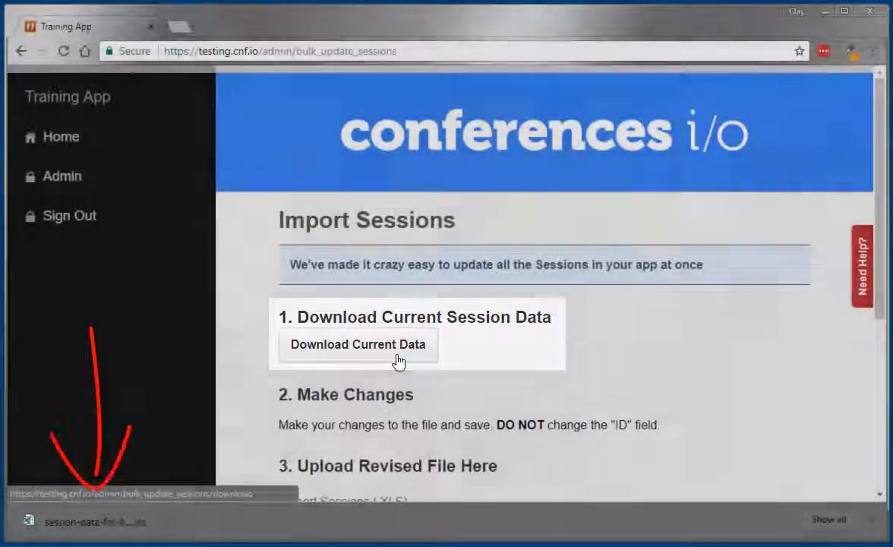
{"action": "left_click", "coordinate": [104, 524]}
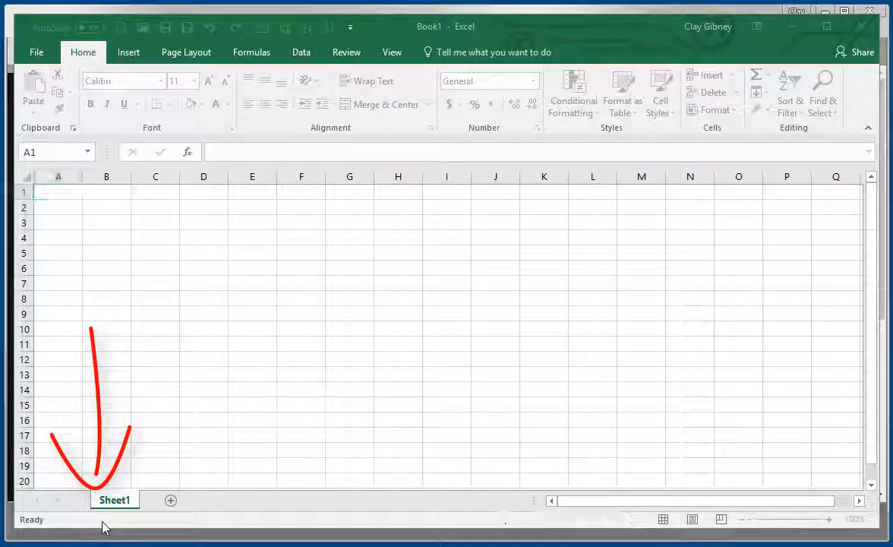
- Enable editing, auto-fit all columns, and widen the Presenters column
{"action": "left_click", "coordinate": [644, 98]}
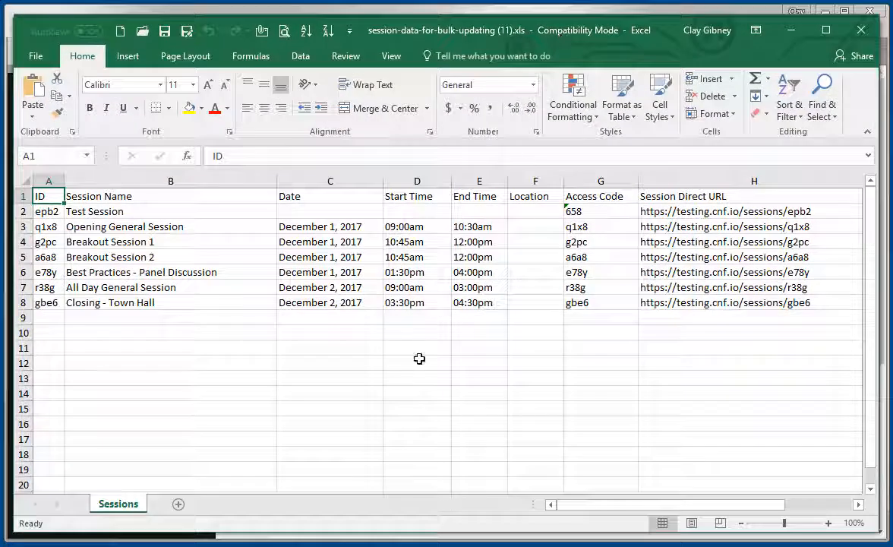
{"action": "left_click", "coordinate": [417, 361]}
{"action": "left_click", "coordinate": [23, 181]}
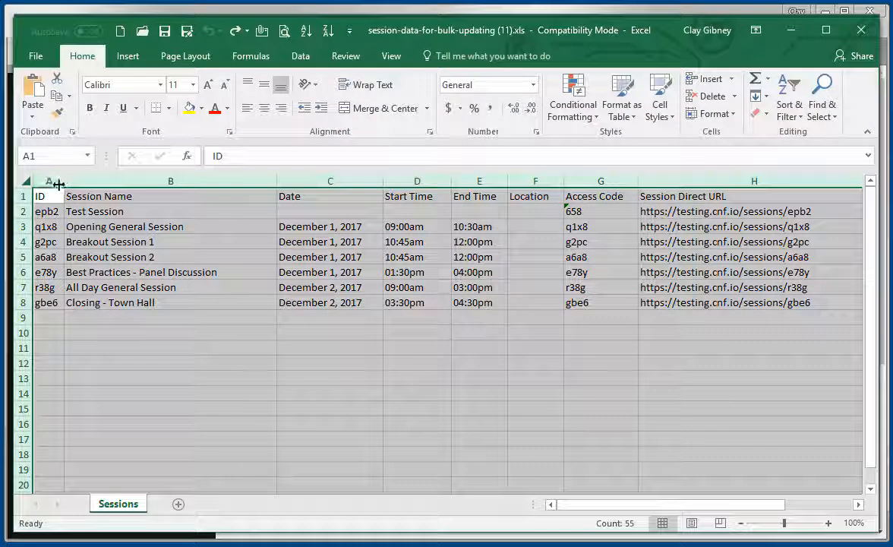
{"action": "double_click", "coordinate": [64, 181]}
{"action": "left_click", "coordinate": [729, 226]}
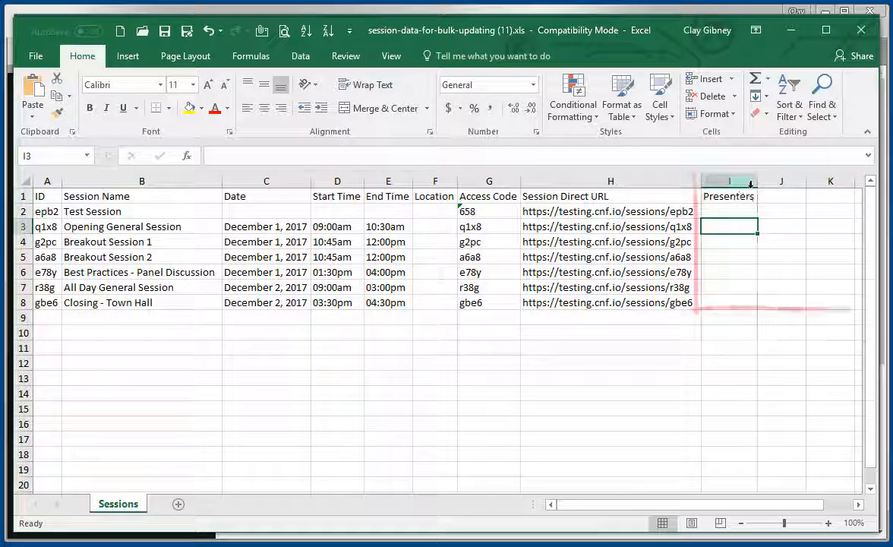
{"action": "left_click_drag", "start_coordinate": [757, 182], "coordinate": [845, 188]}
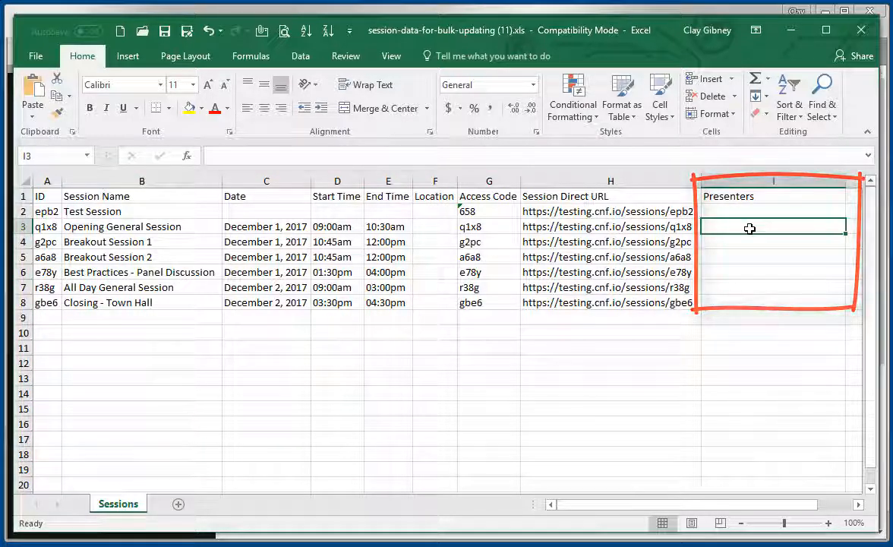
- Enter presenter names in Presenters column cells I3, I6 and I7
{"action": "type", "text": "John Anderson"}
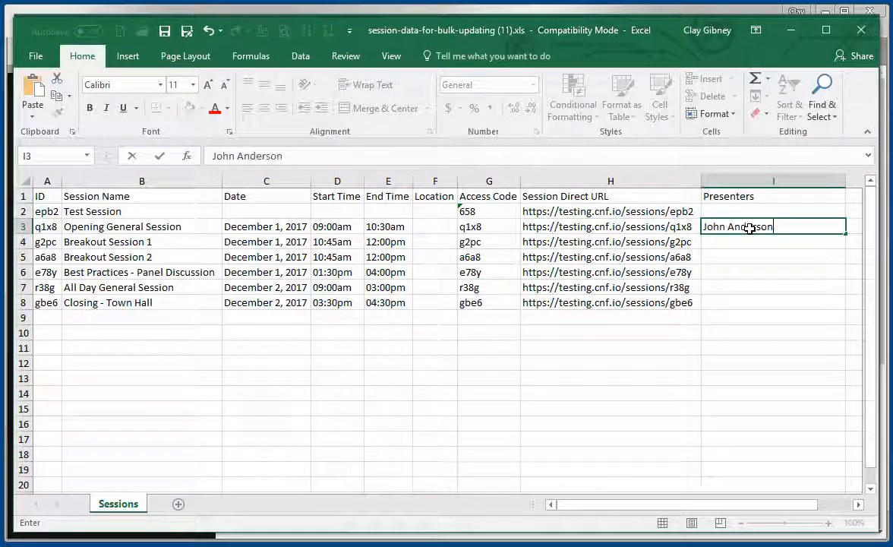
{"action": "left_click", "coordinate": [752, 274]}
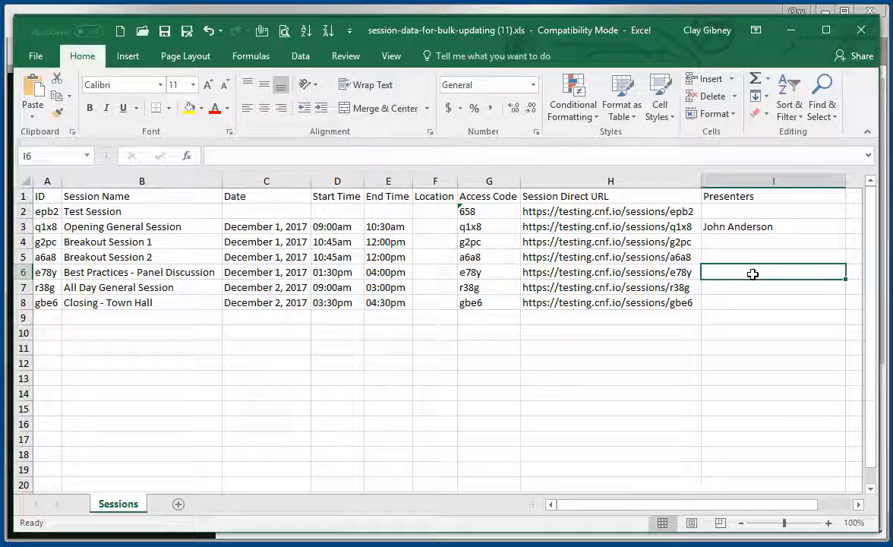
{"action": "type", "text": "Mary Wilson, Liz Smith"}
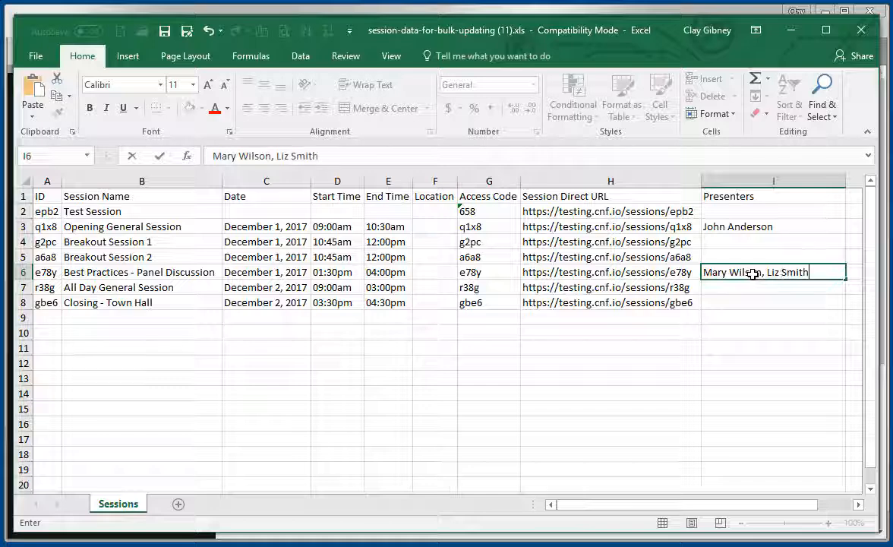
{"action": "left_click", "coordinate": [746, 286]}
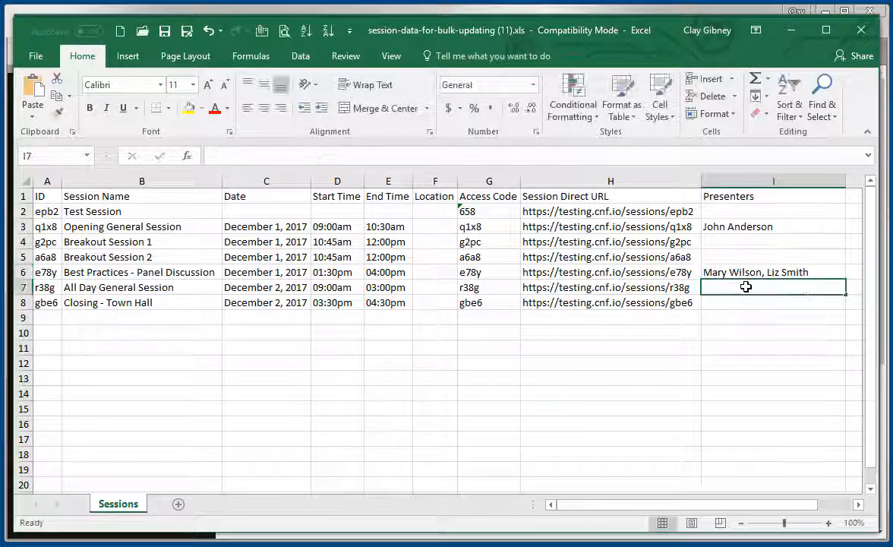
{"action": "type", "text": "John Kelly"}
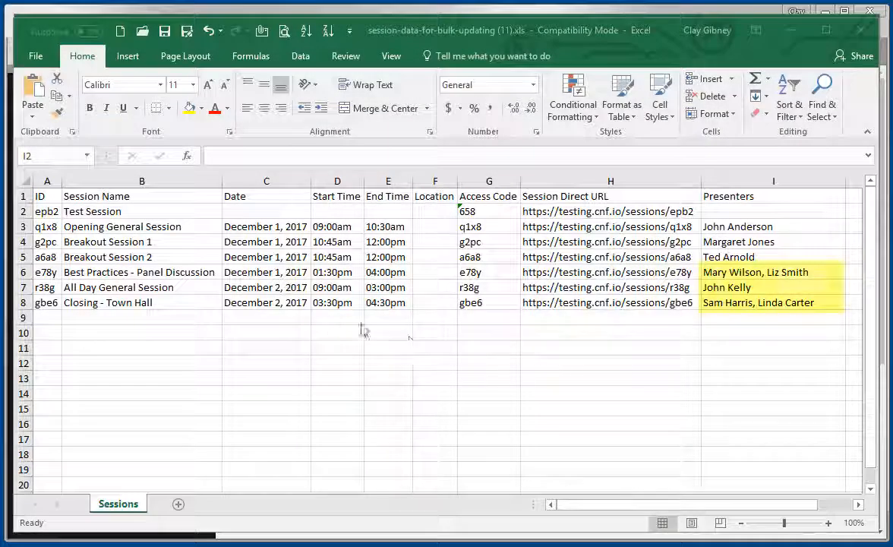
- Save the workbook as 'Session Import' and minimize Excel
{"action": "left_click", "coordinate": [36, 57]}
{"action": "left_click", "coordinate": [46, 205]}
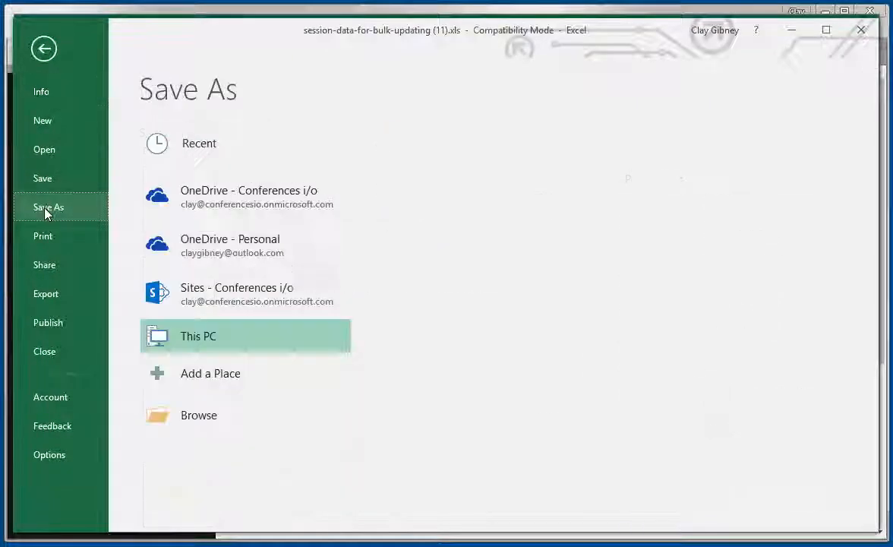
{"action": "left_click", "coordinate": [558, 154]}
{"action": "type", "text": "ssion Import"}
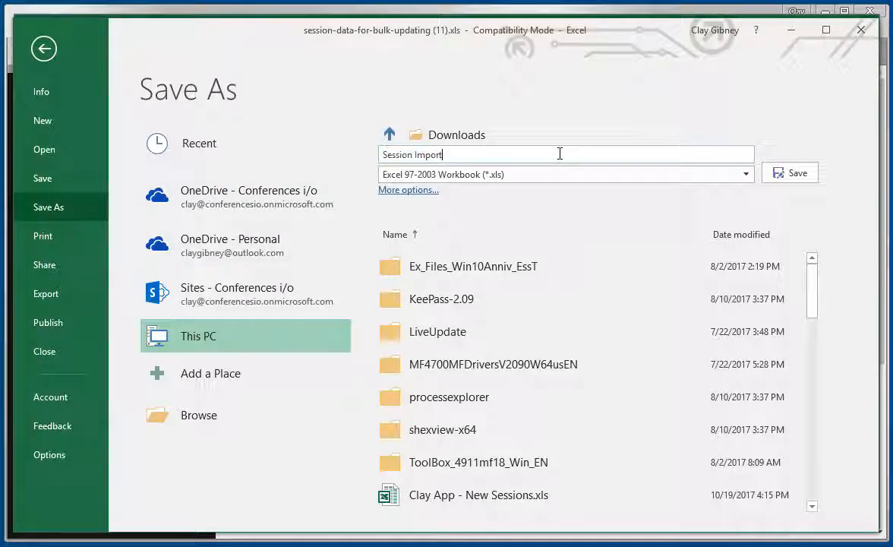
{"action": "type", "text": "ession Import"}
{"action": "left_click", "coordinate": [792, 173]}
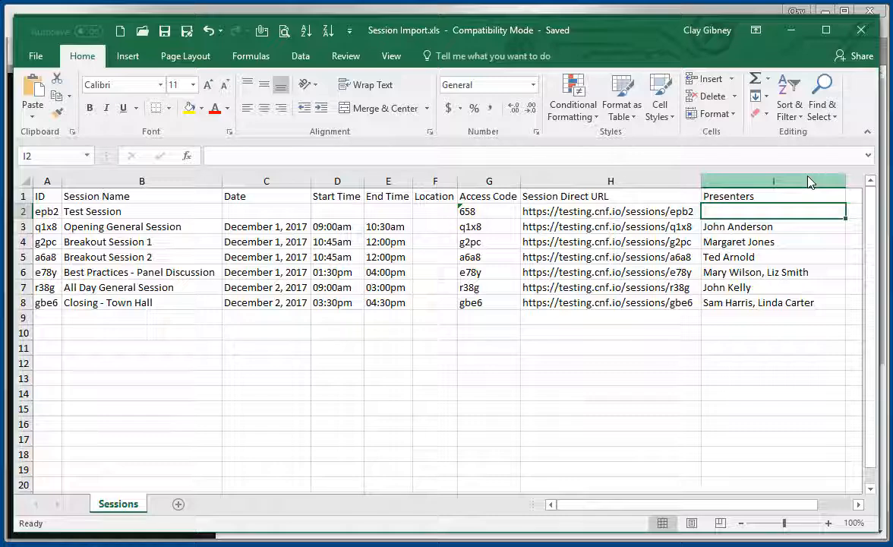
{"action": "left_click", "coordinate": [794, 29]}
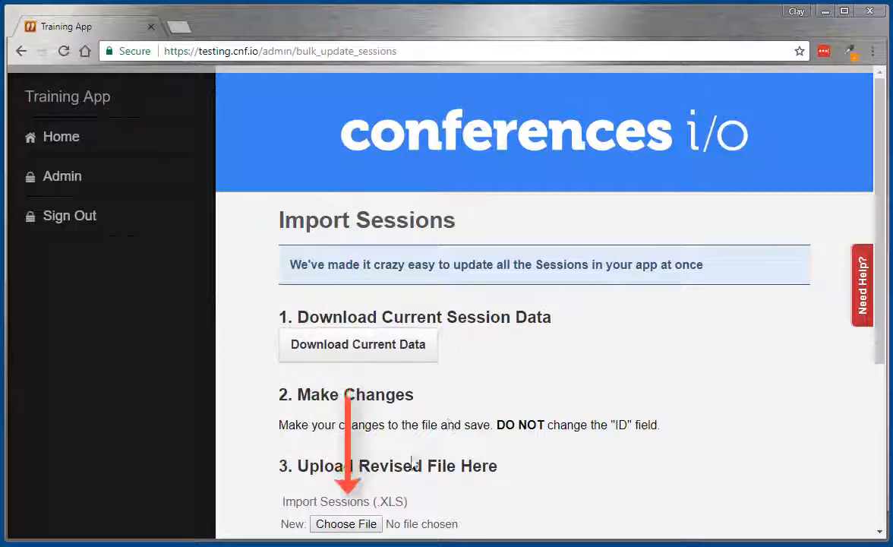
- Upload Session Import.xls, check presenters under each session, then return home
{"action": "left_click", "coordinate": [346, 525]}
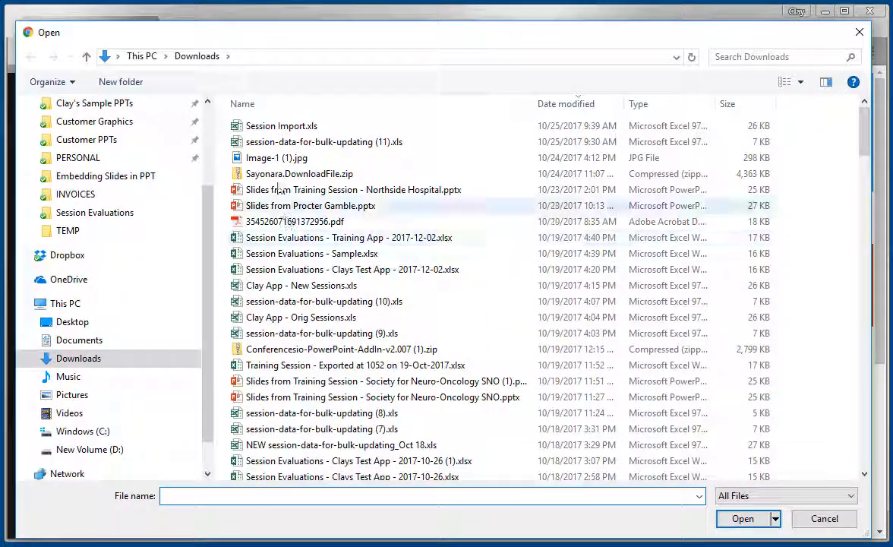
{"action": "left_click", "coordinate": [262, 126]}
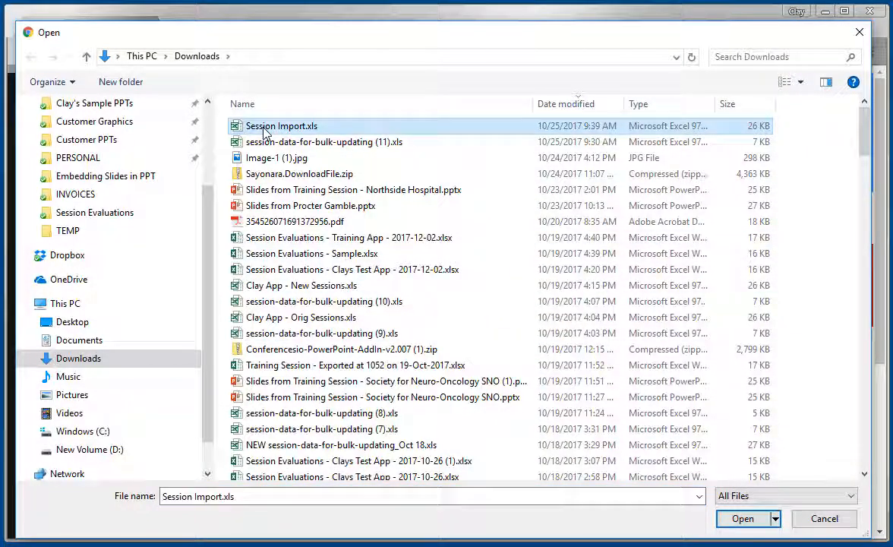
{"action": "left_click", "coordinate": [741, 520]}
{"action": "scroll", "coordinate": [482, 447], "scroll_direction": "down", "scroll_amount": 2}
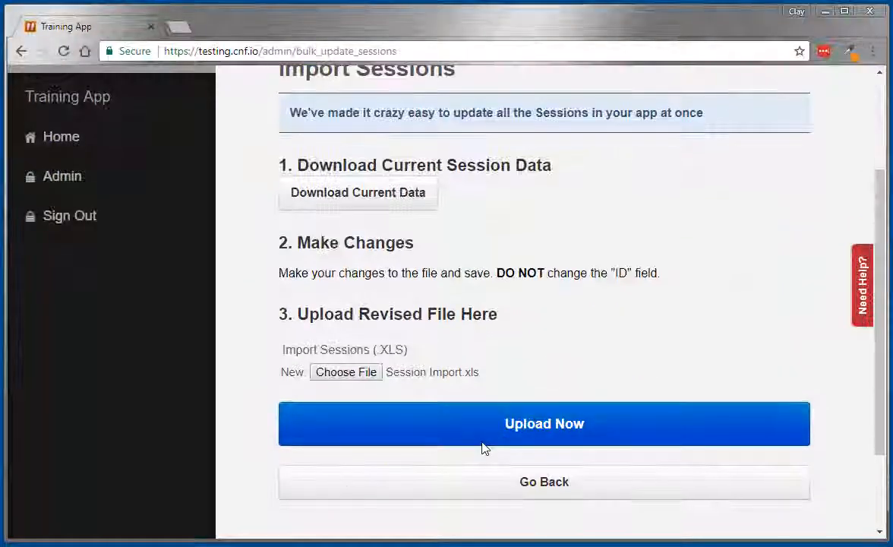
{"action": "left_click", "coordinate": [482, 430]}
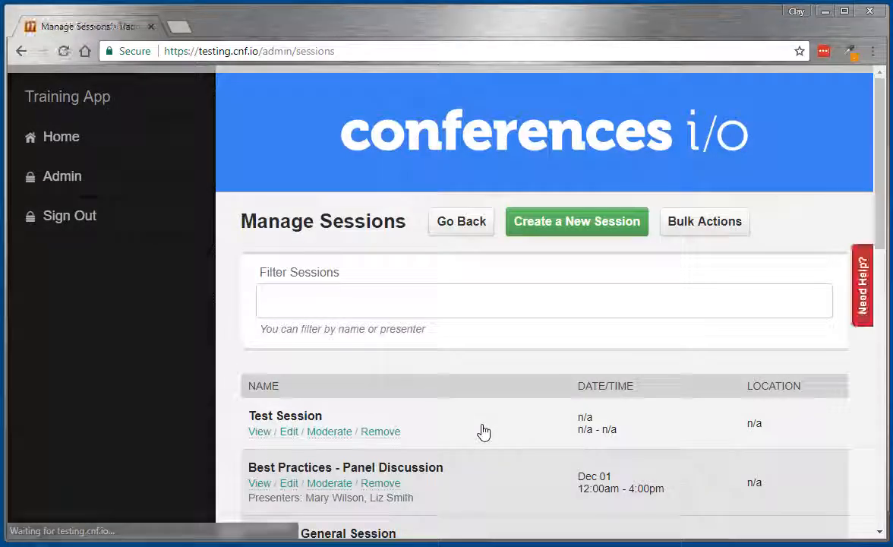
{"action": "left_click_drag", "start_coordinate": [883, 147], "coordinate": [879, 287]}
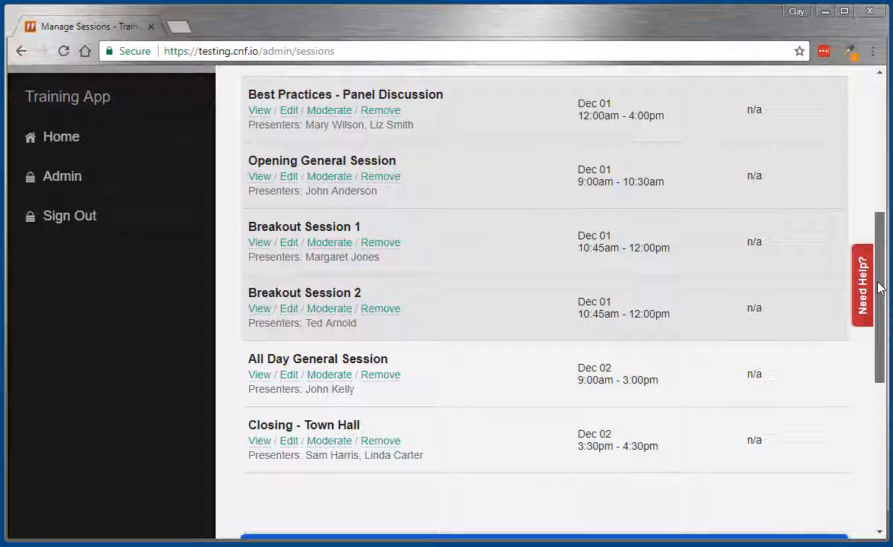
{"action": "left_click", "coordinate": [68, 144]}
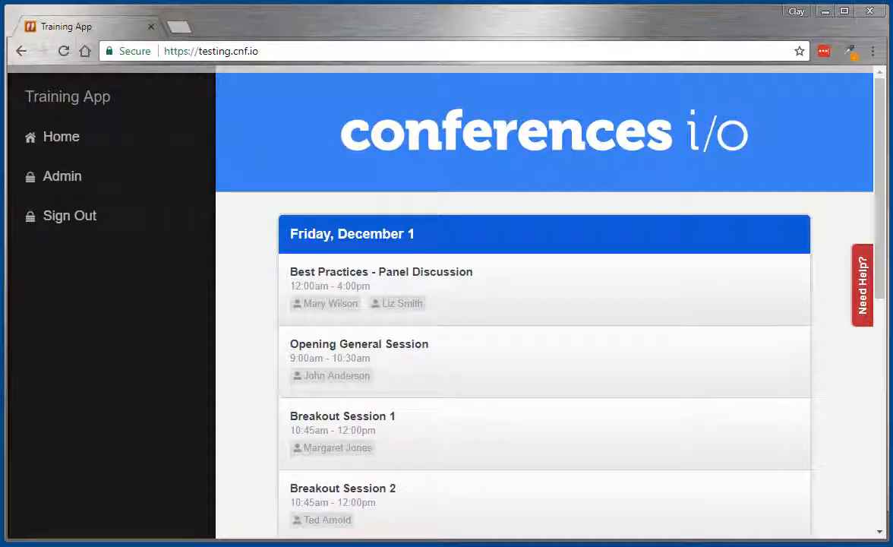
- Search sessions by a presenter's surname to find the All Day General Session, then open Admin
{"action": "scroll", "coordinate": [885, 284], "scroll_direction": "down", "scroll_amount": 2}
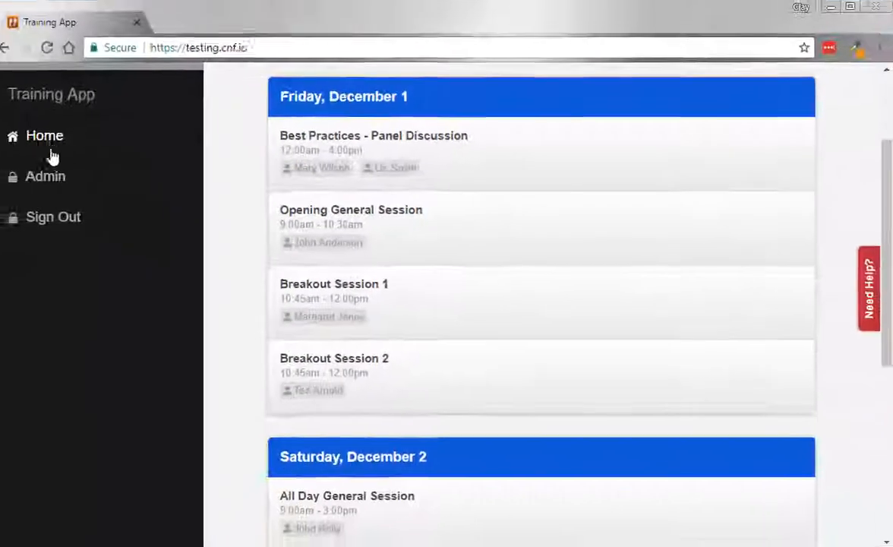
{"action": "left_click", "coordinate": [66, 141]}
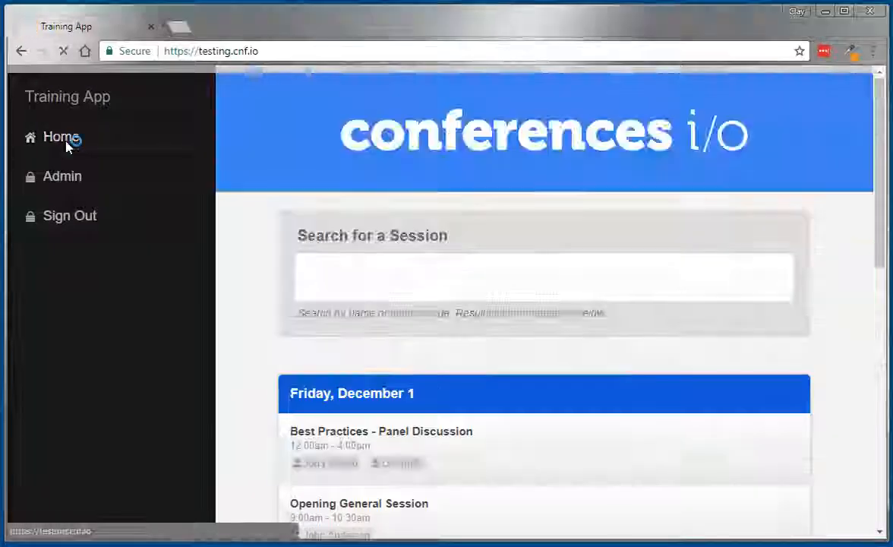
{"action": "left_click", "coordinate": [331, 272]}
{"action": "type", "text": "k"}
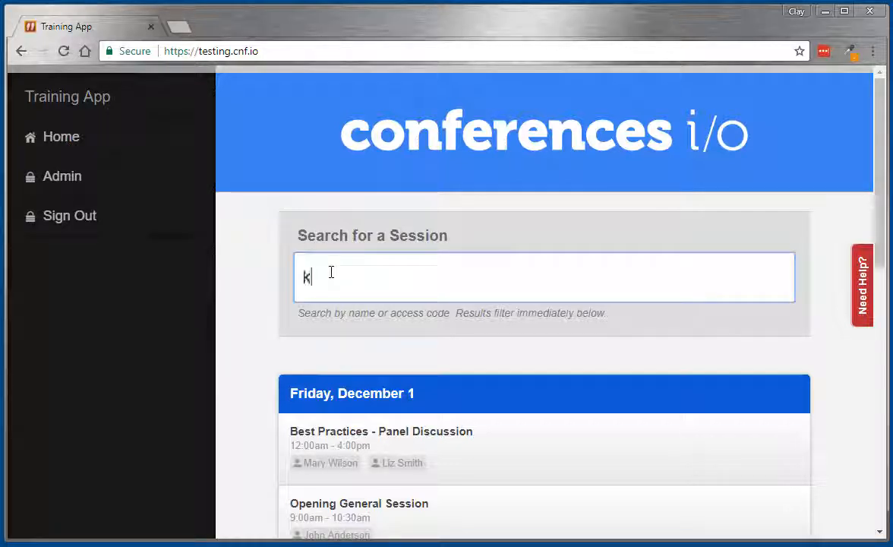
{"action": "type", "text": "elly"}
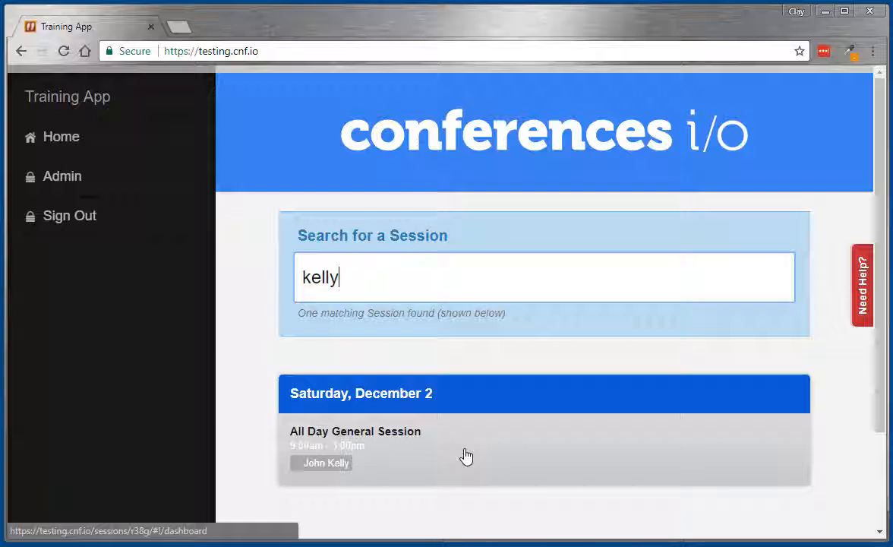
{"action": "left_click", "coordinate": [64, 179]}
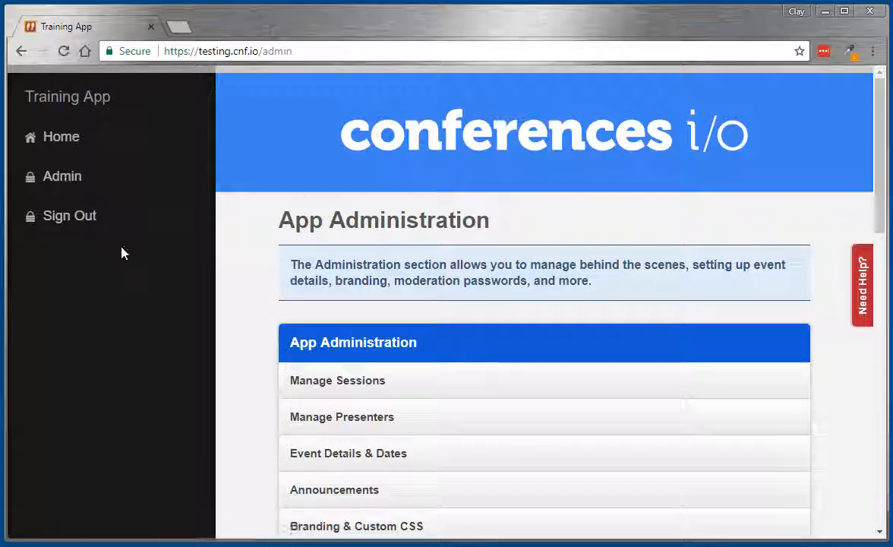
- Tick 'Yes, this Session is a Q&A Panel' for Best Practices - Panel Discussion and save
{"action": "left_click", "coordinate": [447, 385]}
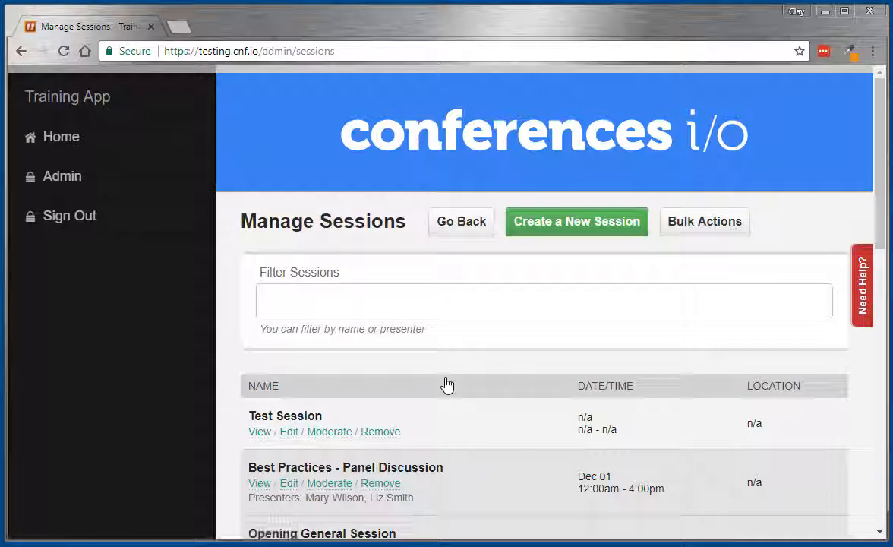
{"action": "scroll", "coordinate": [447, 382], "scroll_direction": "down", "scroll_amount": 2}
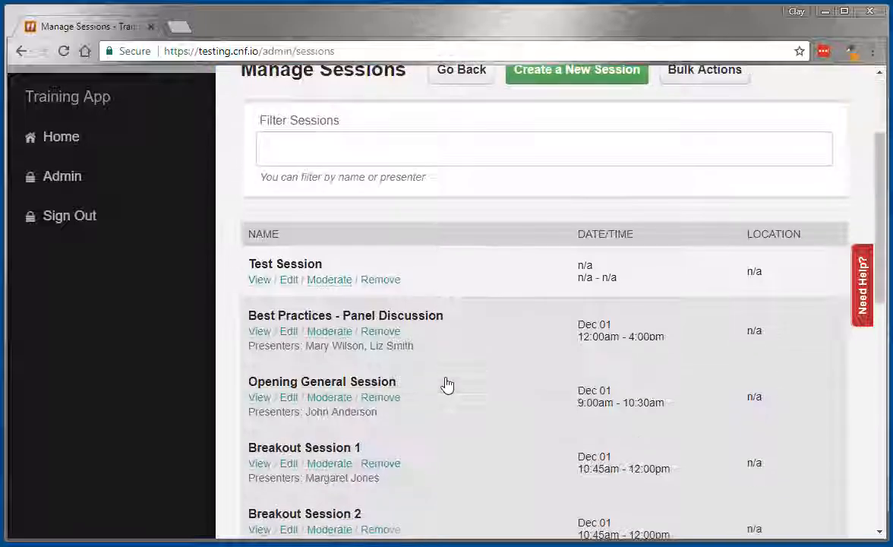
{"action": "left_click", "coordinate": [289, 334]}
{"action": "left_click_drag", "start_coordinate": [879, 186], "coordinate": [861, 407]}
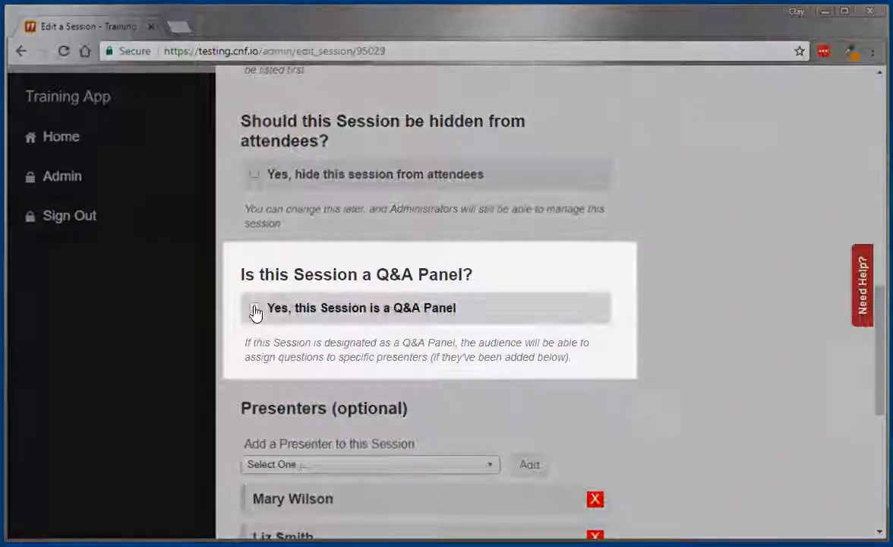
{"action": "left_click", "coordinate": [255, 310]}
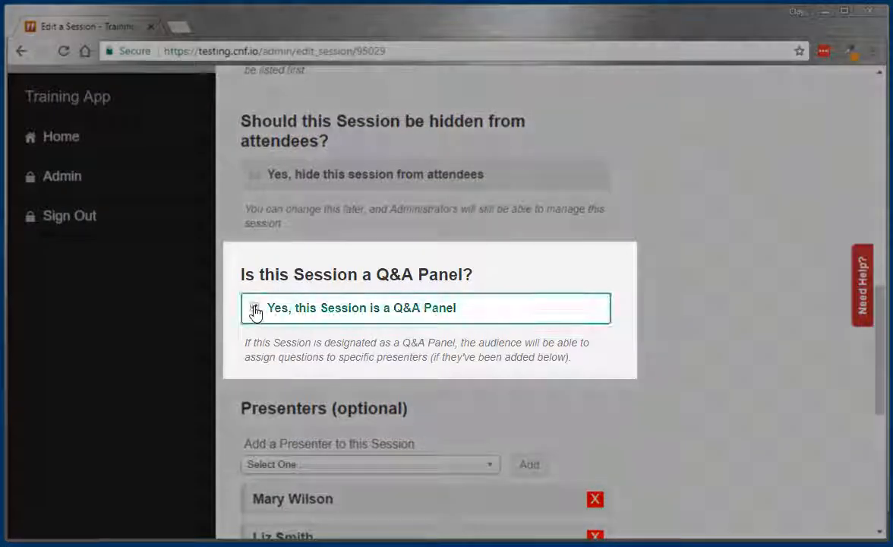
{"action": "scroll", "coordinate": [684, 389], "scroll_direction": "down", "scroll_amount": 1}
{"action": "scroll", "coordinate": [685, 389], "scroll_direction": "down", "scroll_amount": 1}
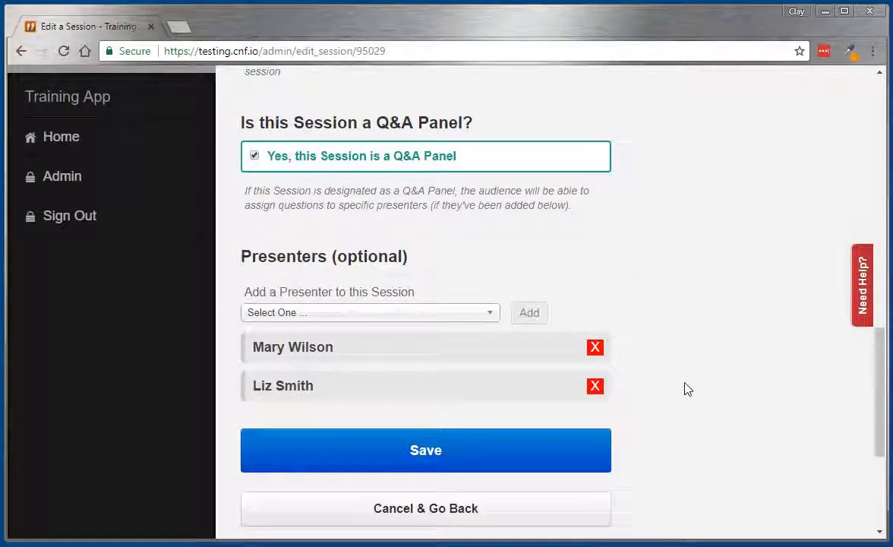
{"action": "left_click", "coordinate": [554, 451]}
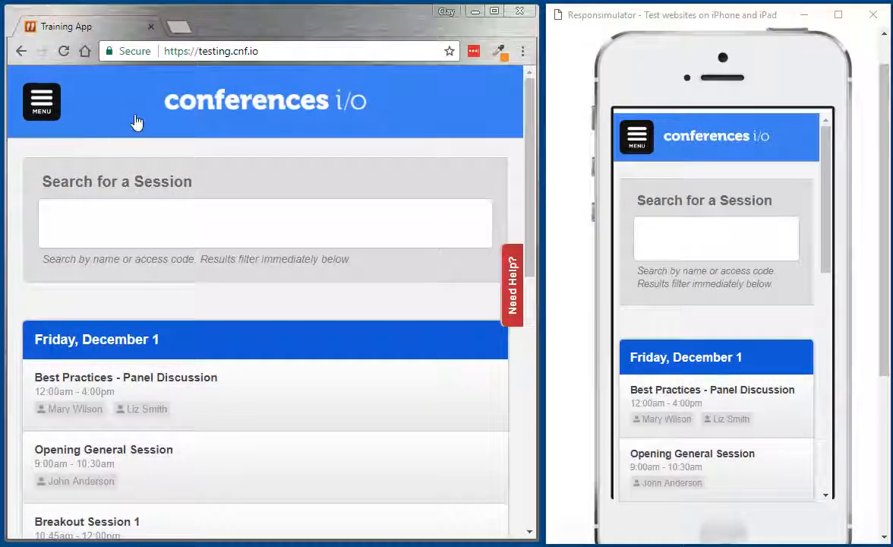
- Ask the second presenter 'What is your view about the upcoming changes', then assign the poll to the first
{"action": "left_click", "coordinate": [770, 405]}
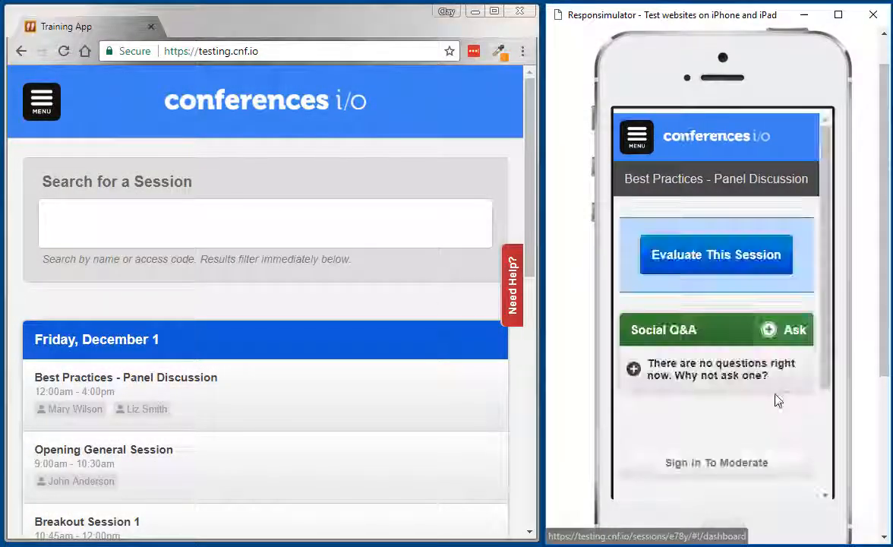
{"action": "left_click", "coordinate": [795, 331]}
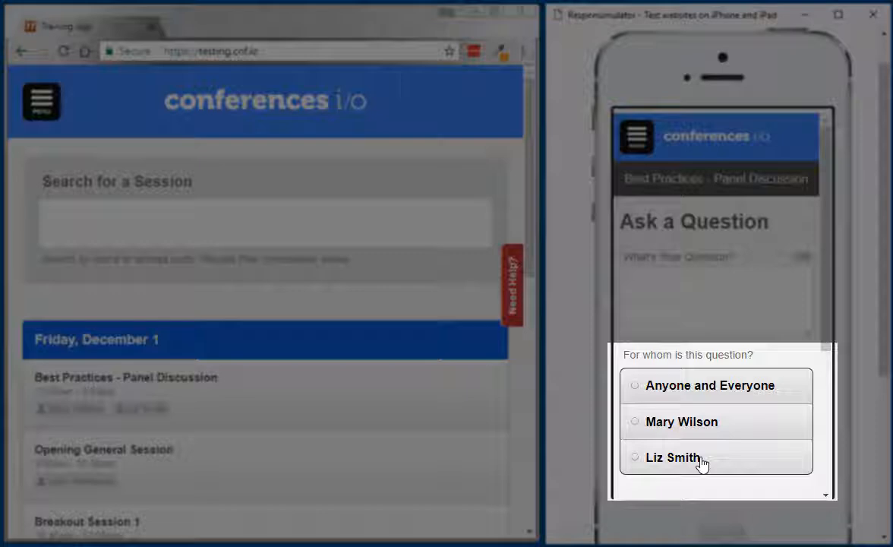
{"action": "left_click", "coordinate": [700, 463]}
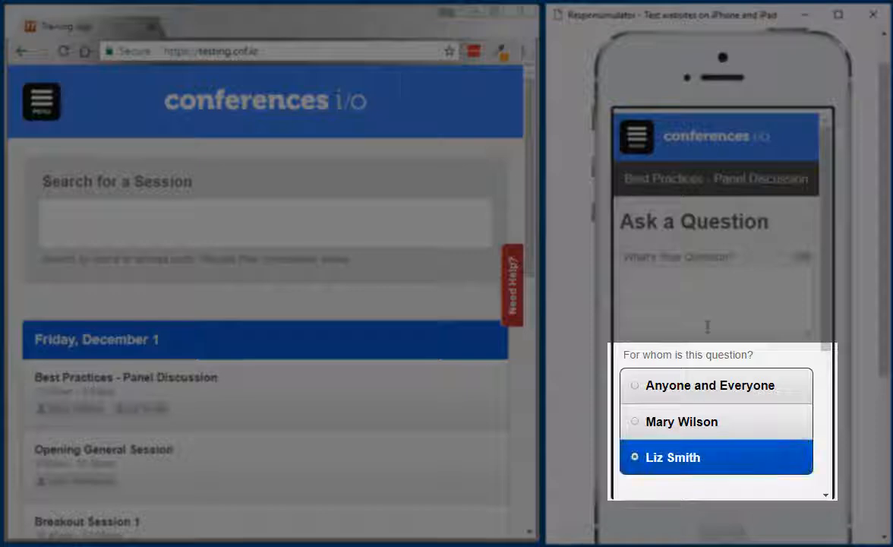
{"action": "left_click", "coordinate": [709, 307]}
{"action": "type", "text": "What is your view"}
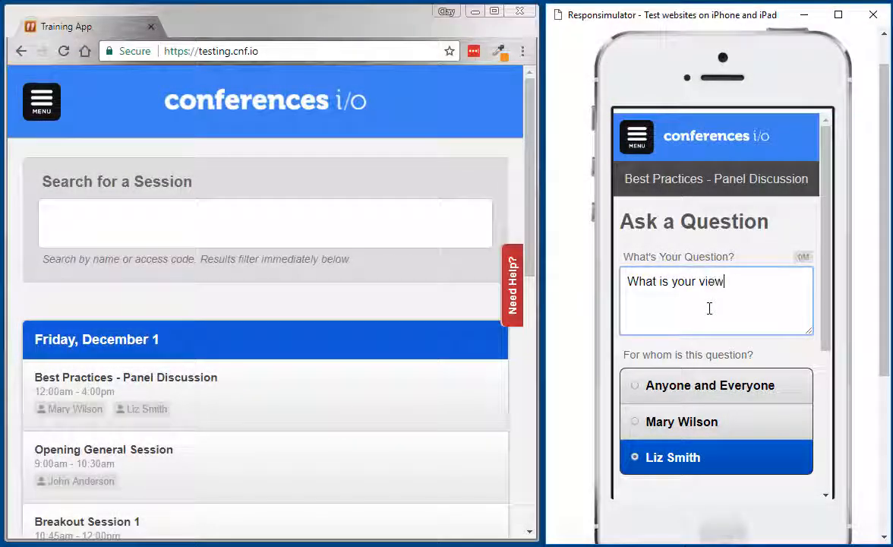
{"action": "type", "text": " about the upcoming changes?"}
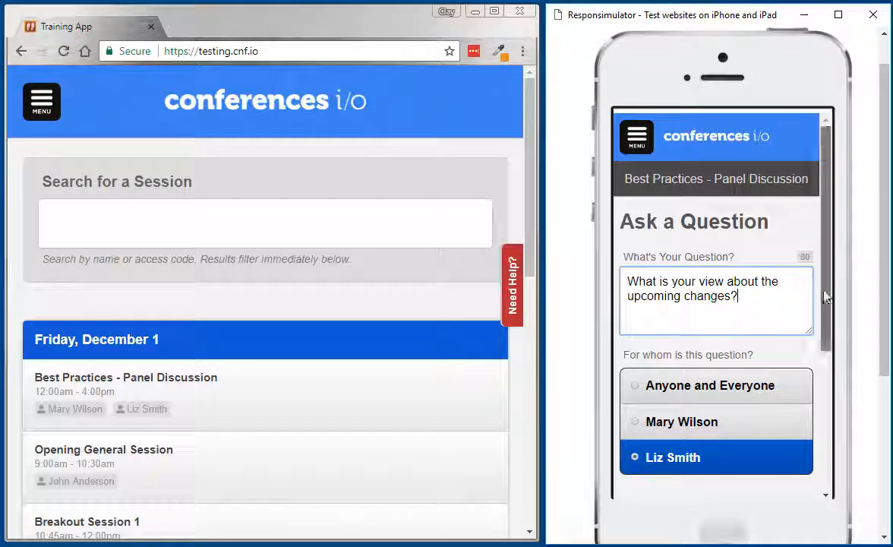
{"action": "scroll", "coordinate": [768, 331], "scroll_direction": "down", "scroll_amount": 3}
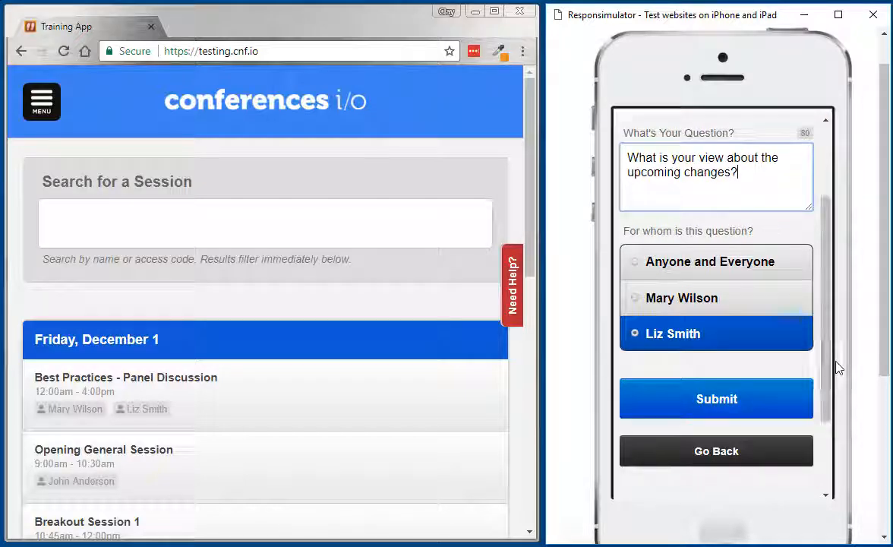
{"action": "left_click", "coordinate": [773, 402]}
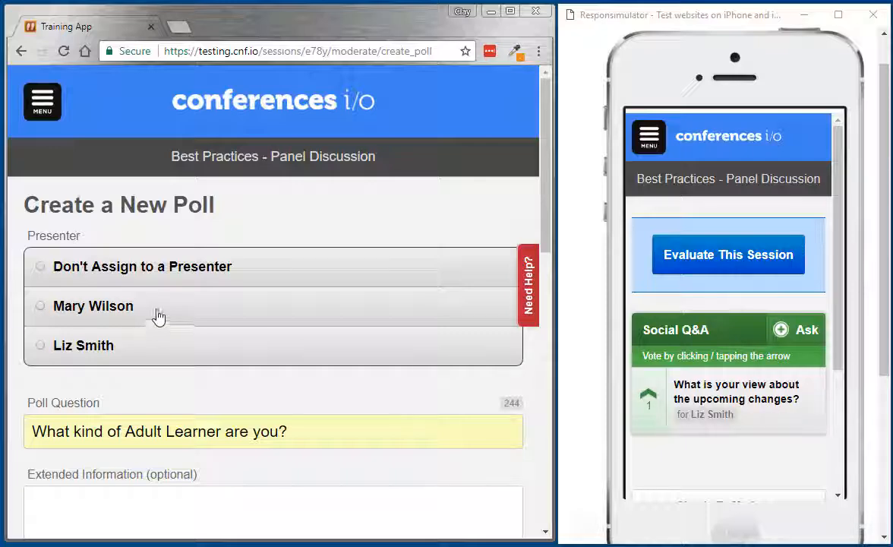
{"action": "left_click", "coordinate": [158, 316]}
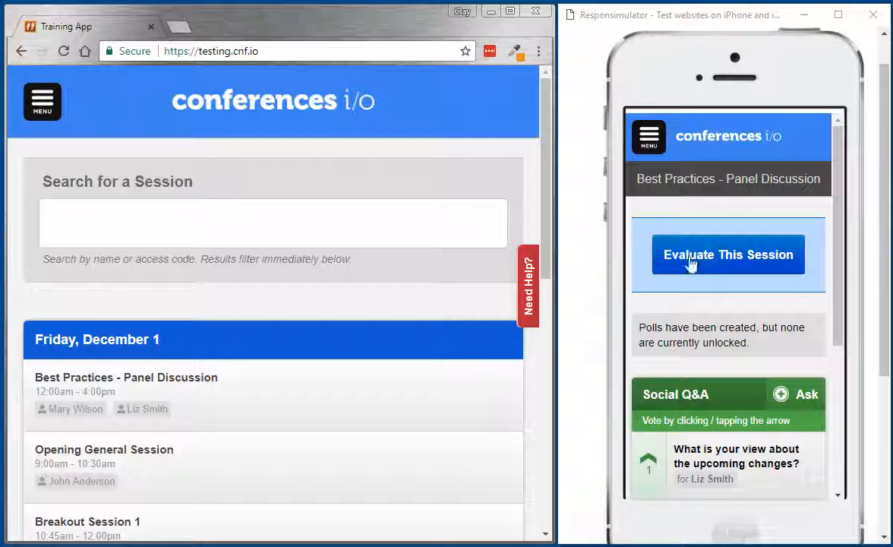
- Rate the session 5 - Excellent, continue to speaker ratings, and close the phone simulator
{"action": "left_click", "coordinate": [691, 258]}
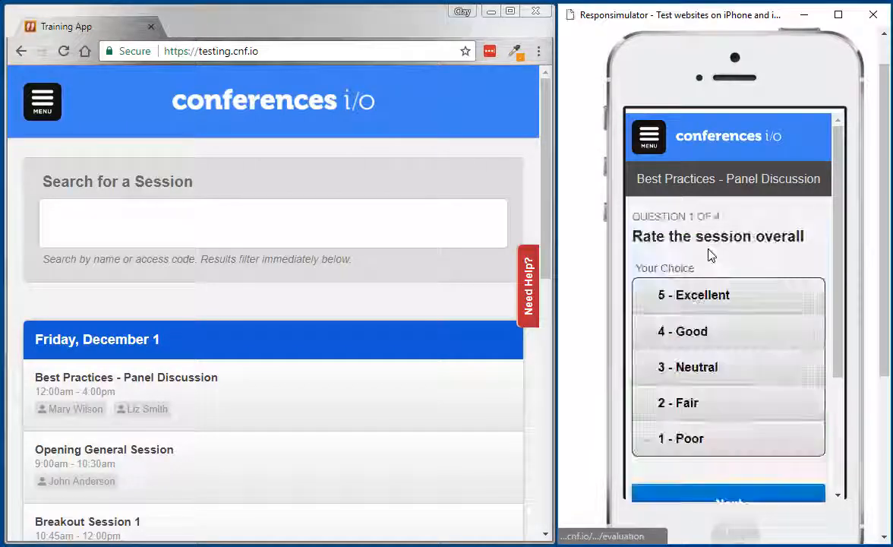
{"action": "left_click", "coordinate": [717, 296]}
{"action": "scroll", "coordinate": [841, 305], "scroll_direction": "down", "scroll_amount": 2}
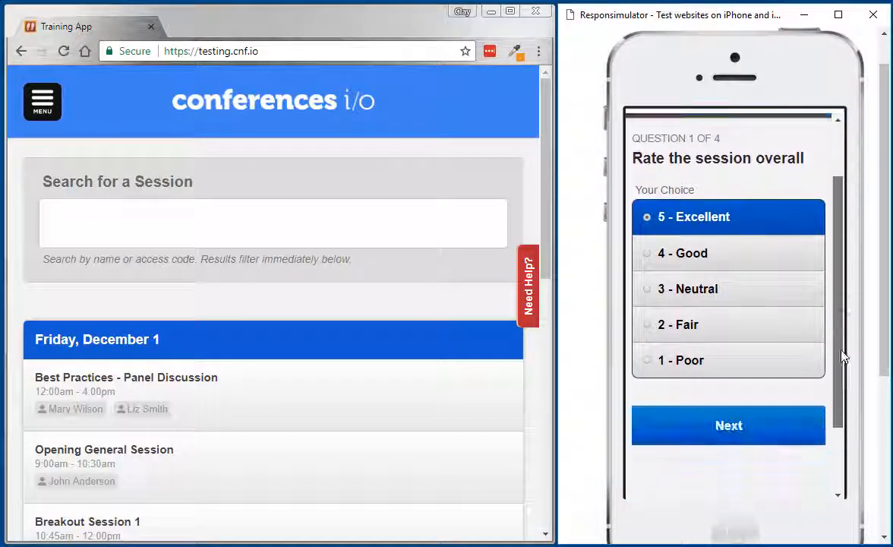
{"action": "left_click", "coordinate": [790, 430]}
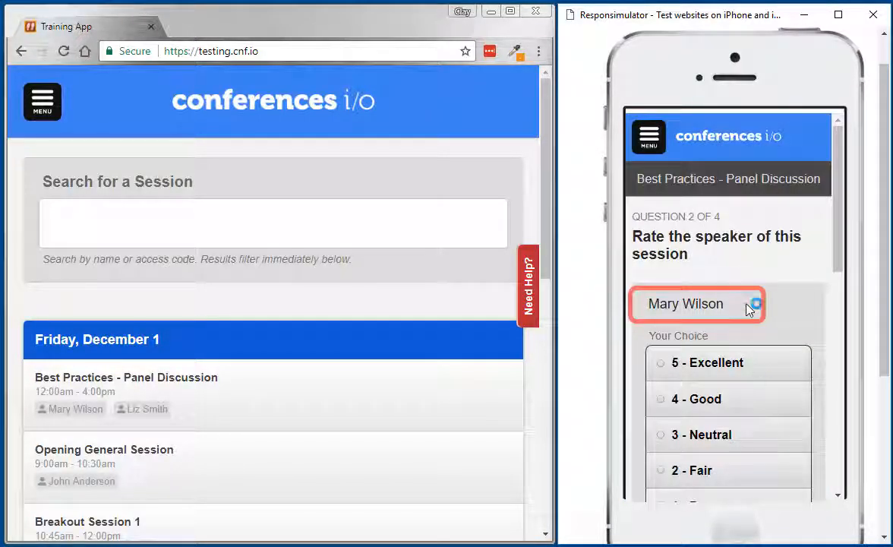
{"action": "left_click_drag", "start_coordinate": [839, 265], "coordinate": [861, 407]}
{"action": "left_click_drag", "start_coordinate": [550, 456], "coordinate": [887, 430]}
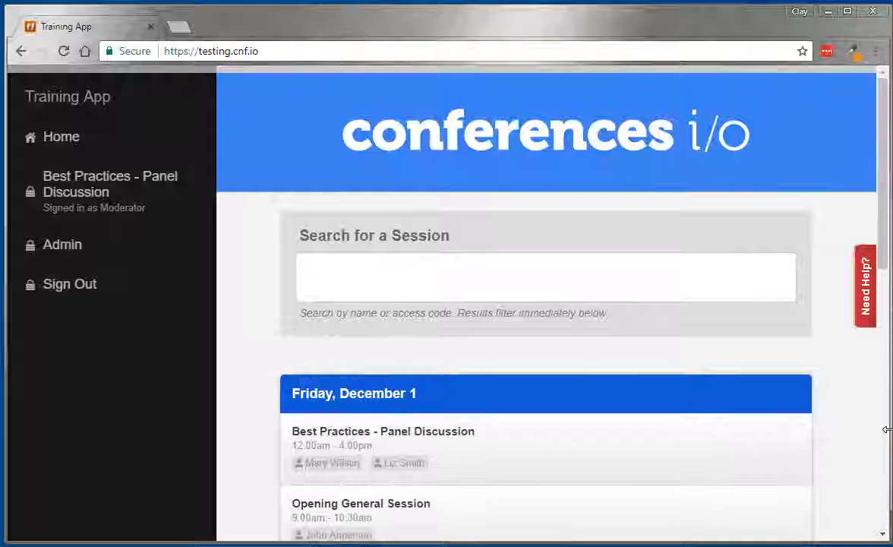